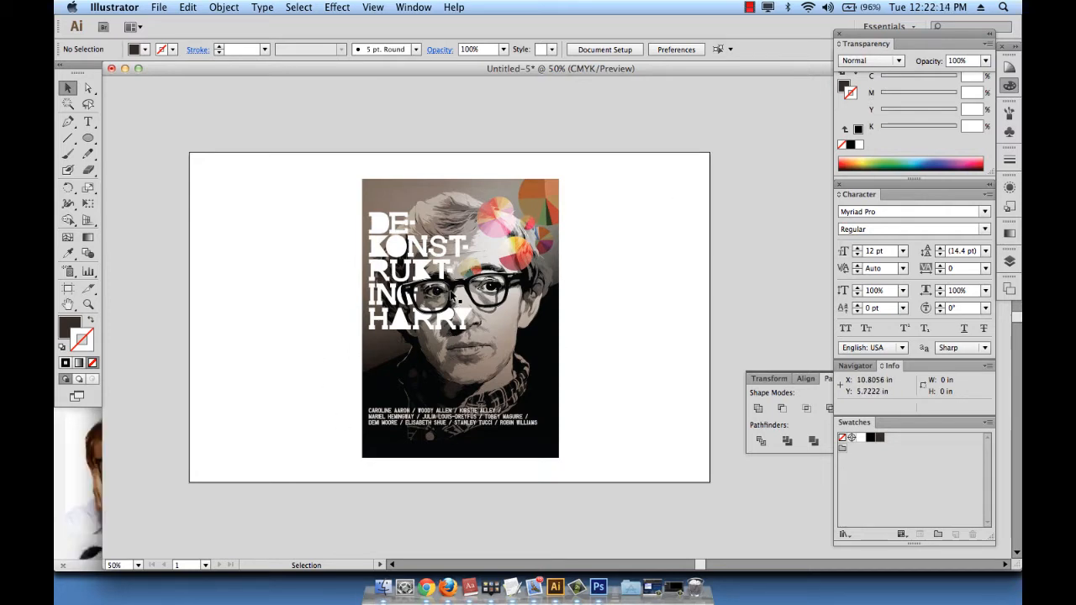
- Switch to Firefox and copy the 900 × 1047 black-and-white Woody Allen portrait from abolitionist.com in the image results
key("super+Tab")
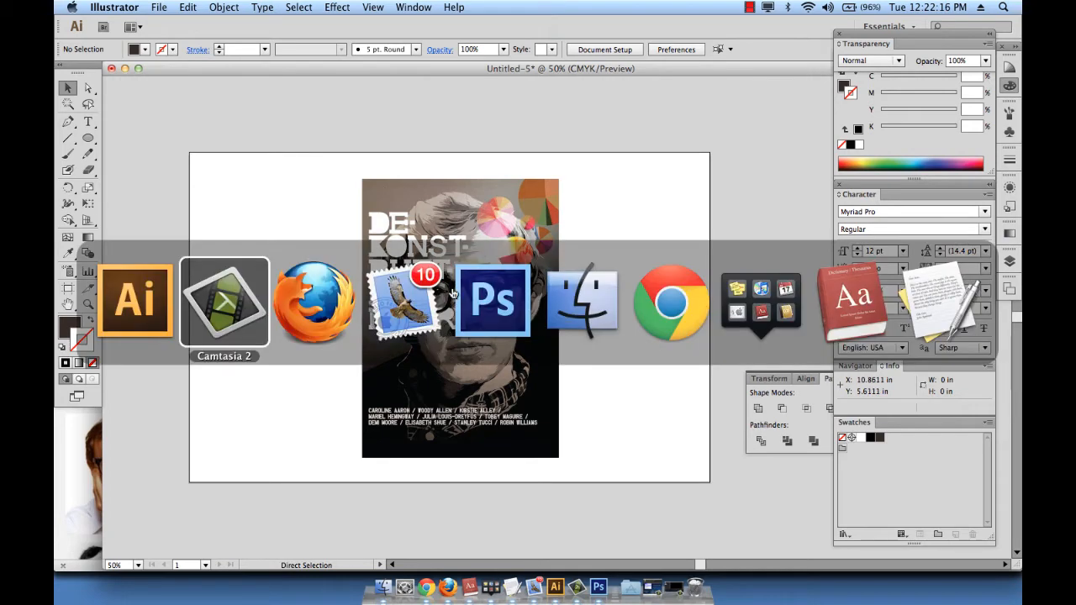
key("super+Tab")
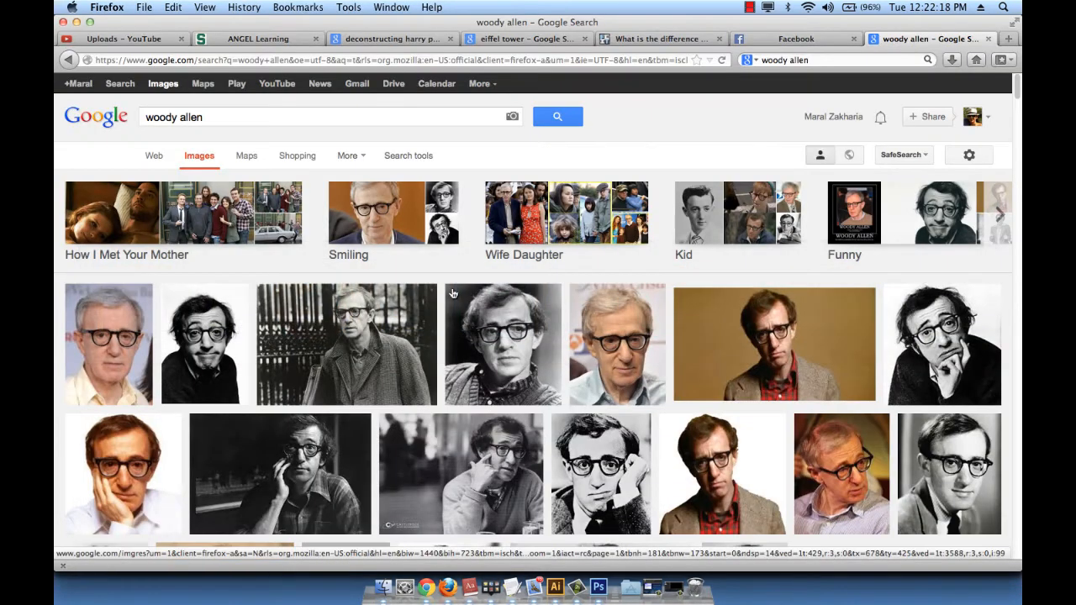
key("super+Tab")
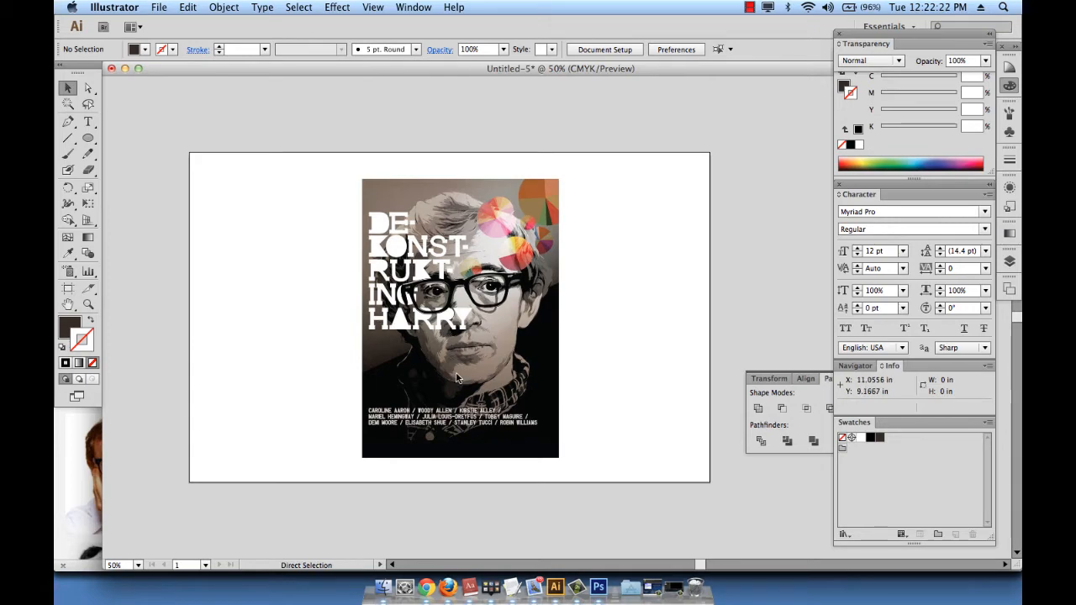
key("super+Tab")
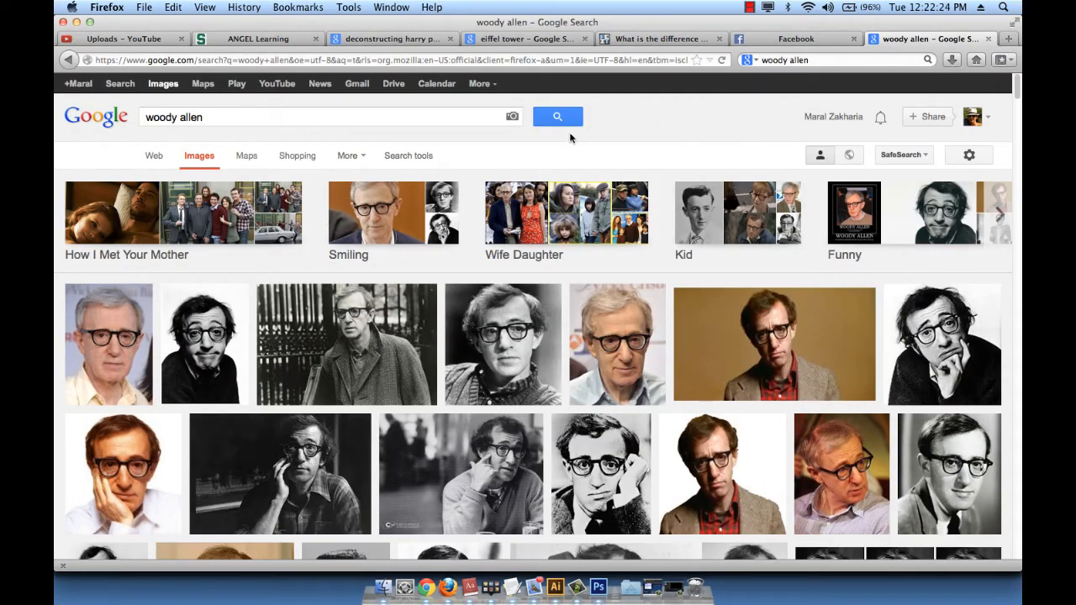
double_click(223, 117)
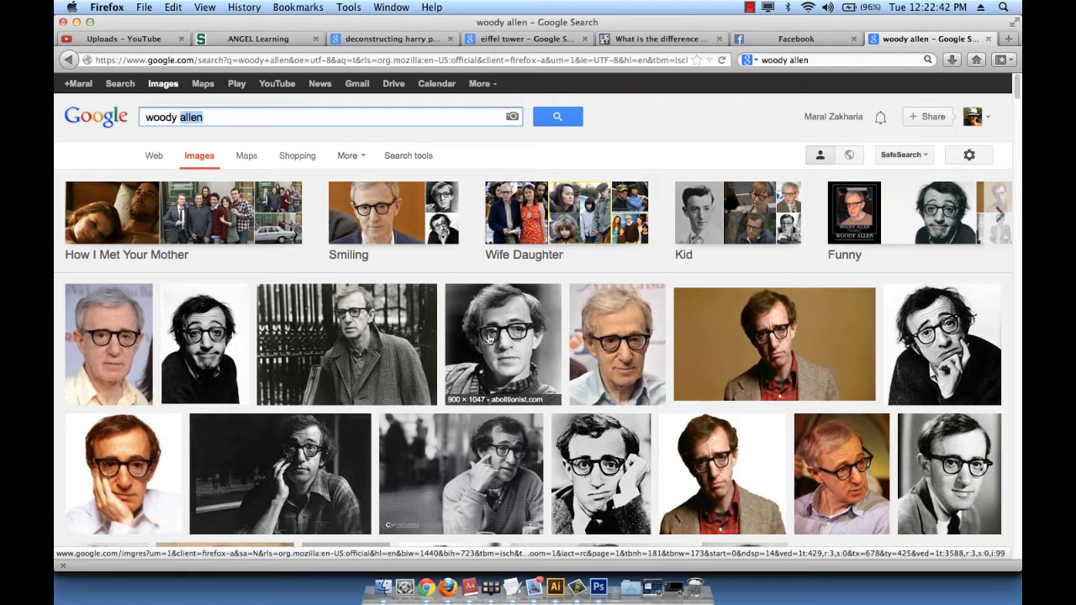
left_click(491, 339)
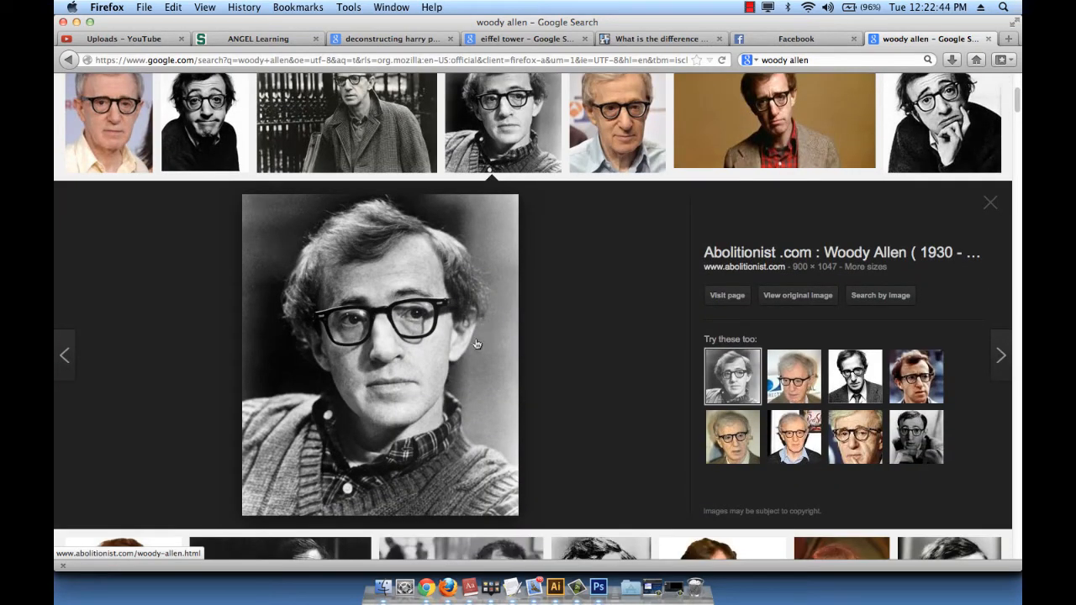
right_click(437, 357)
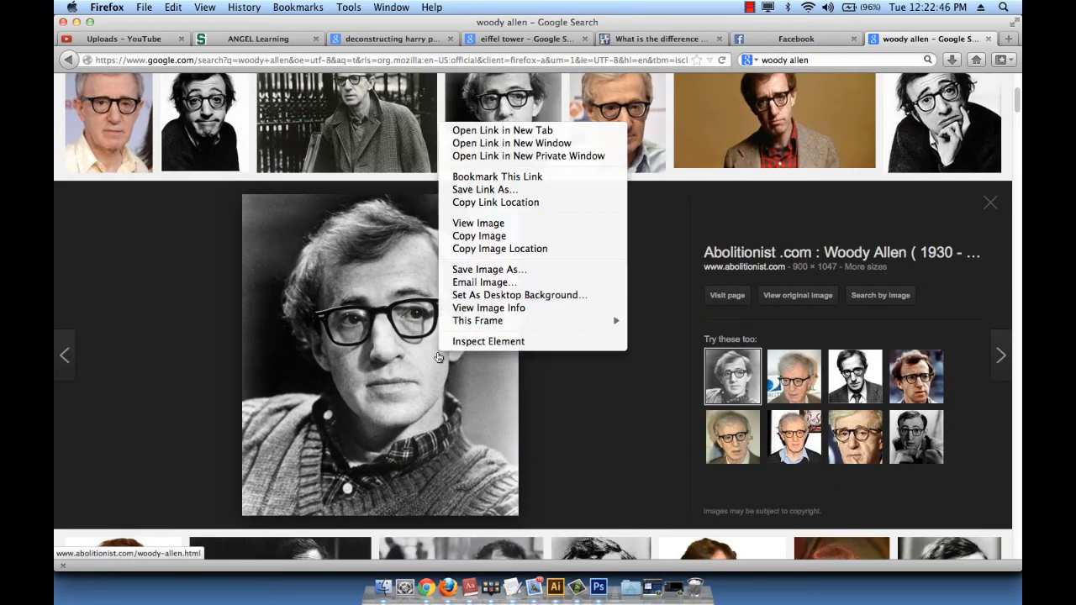
left_click(486, 238)
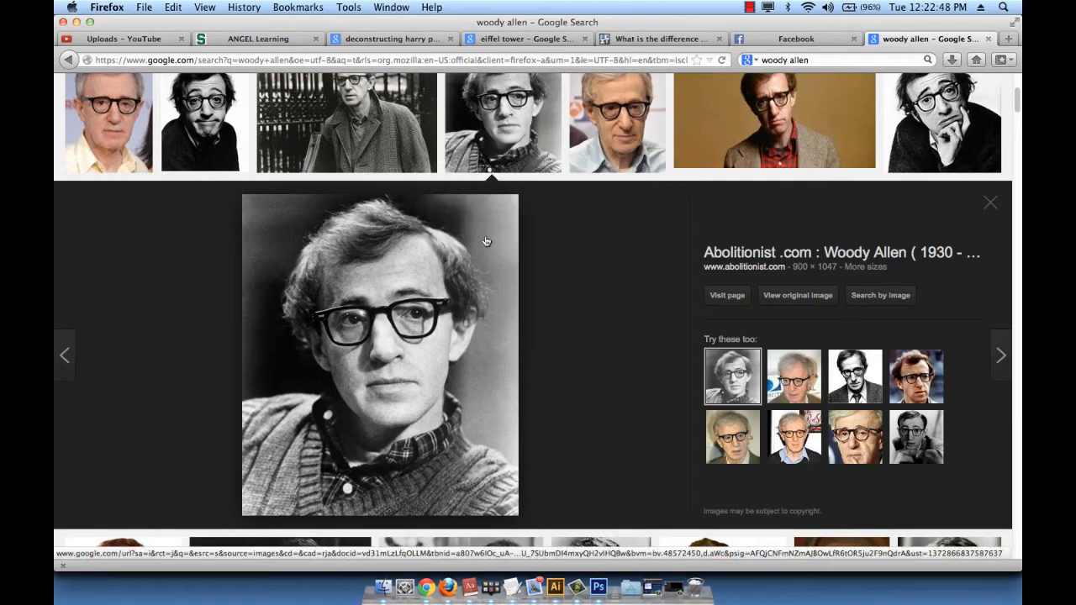
- Switch to Illustrator, paste the copied portrait, and move the Deconstructing Harry poster to the left half of the artboard
key("super+Tab")
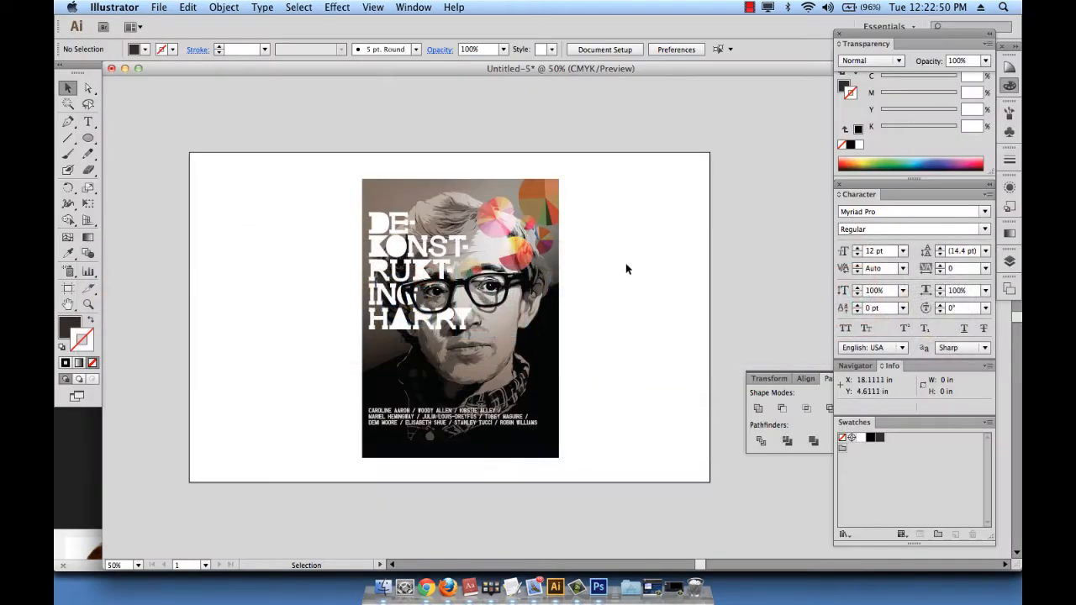
key("super+v")
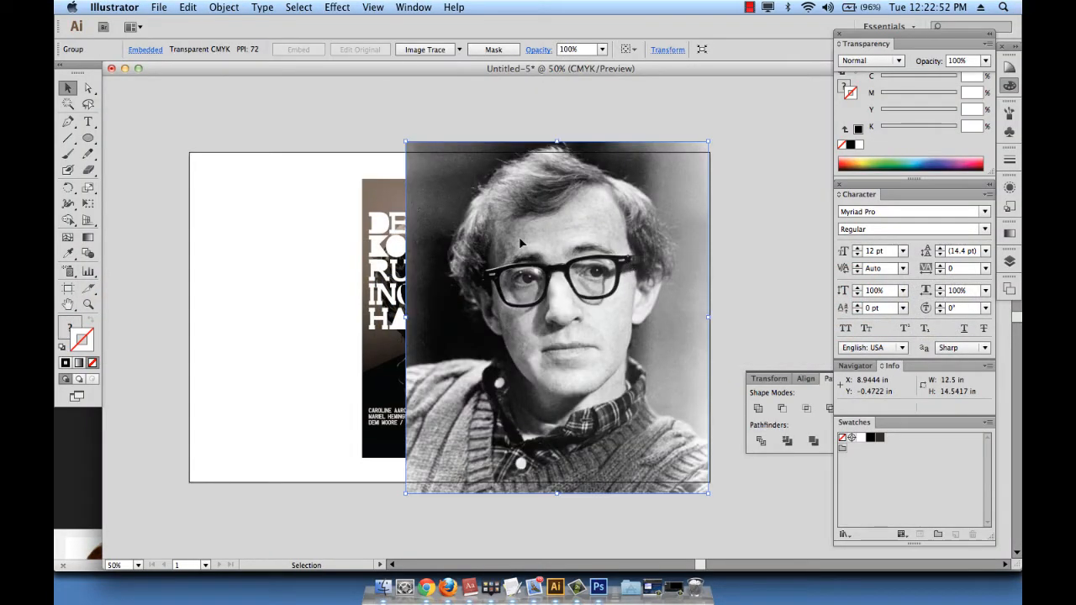
left_click_drag(387, 242, 250, 242)
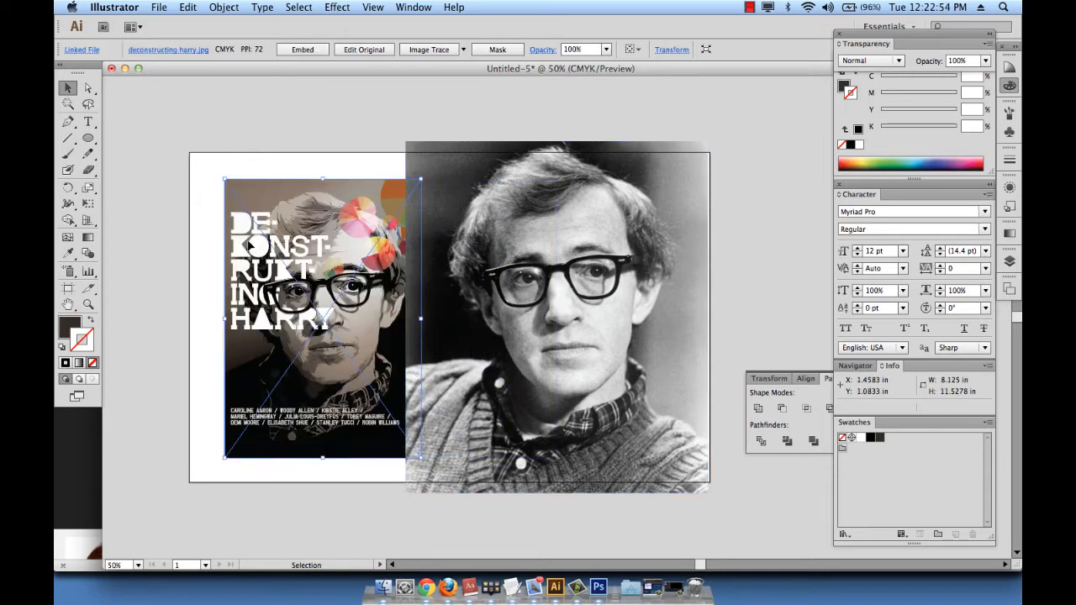
- Scale the pasted portrait proportionally to about 8.89 × 10.34 in and place it on the artboard beside the poster
left_click_drag(554, 233, 606, 234)
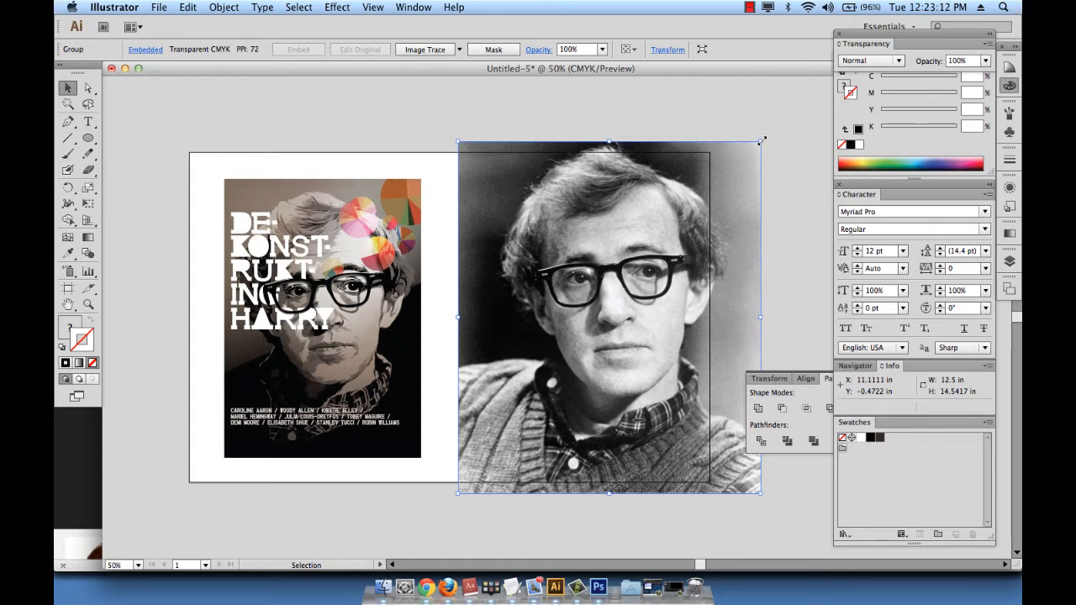
left_click_drag(761, 142, 675, 215)
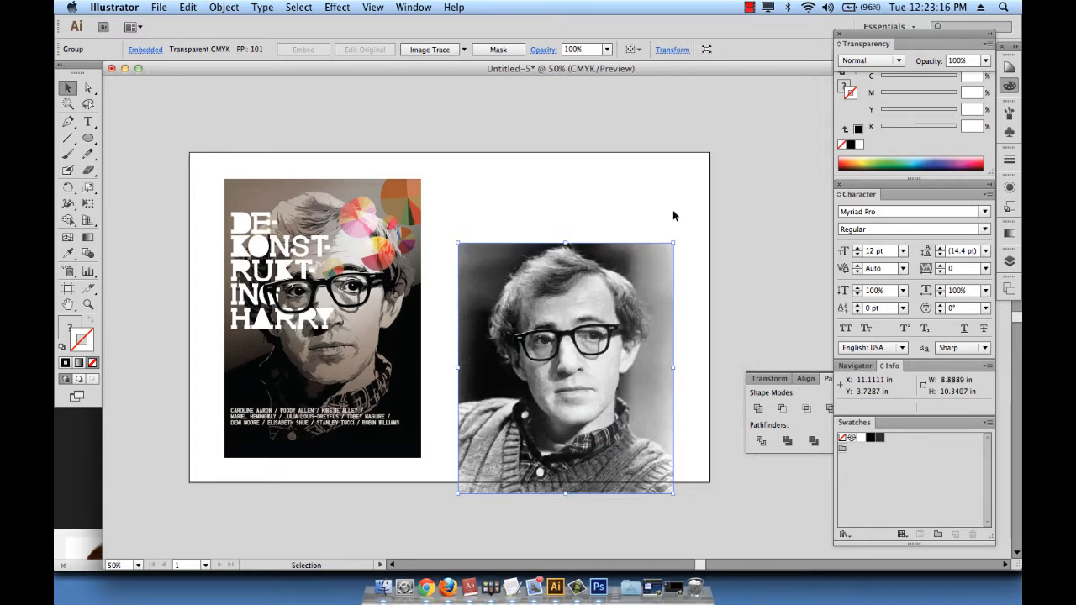
left_click_drag(594, 363, 600, 311)
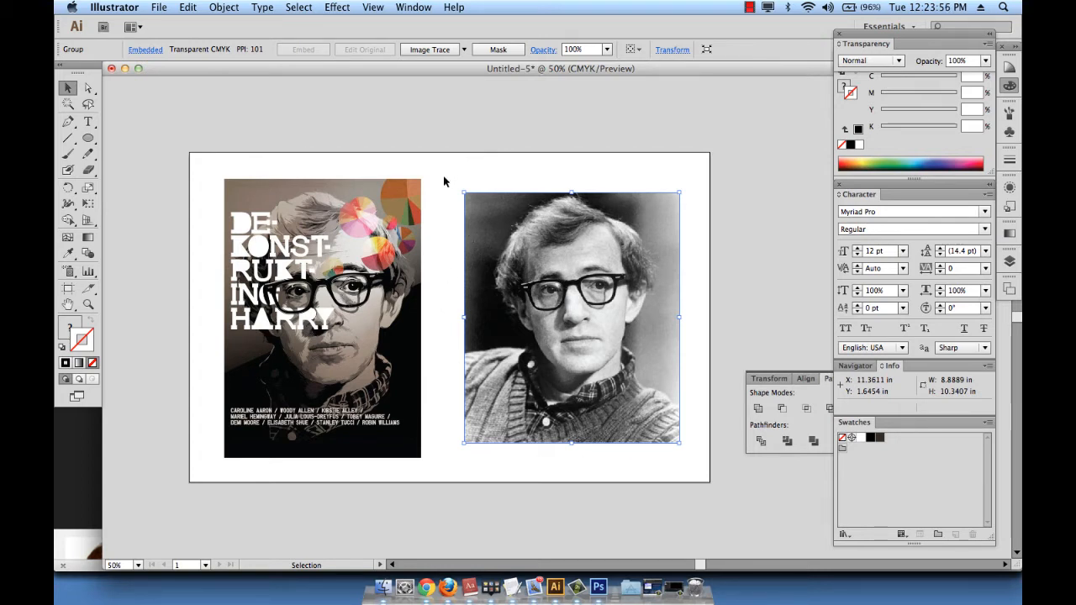
- Examine the poster's illustrated face up close and compare its shading and glasses with the portrait photo
key("super+space")
left_click_drag(235, 200, 469, 411)
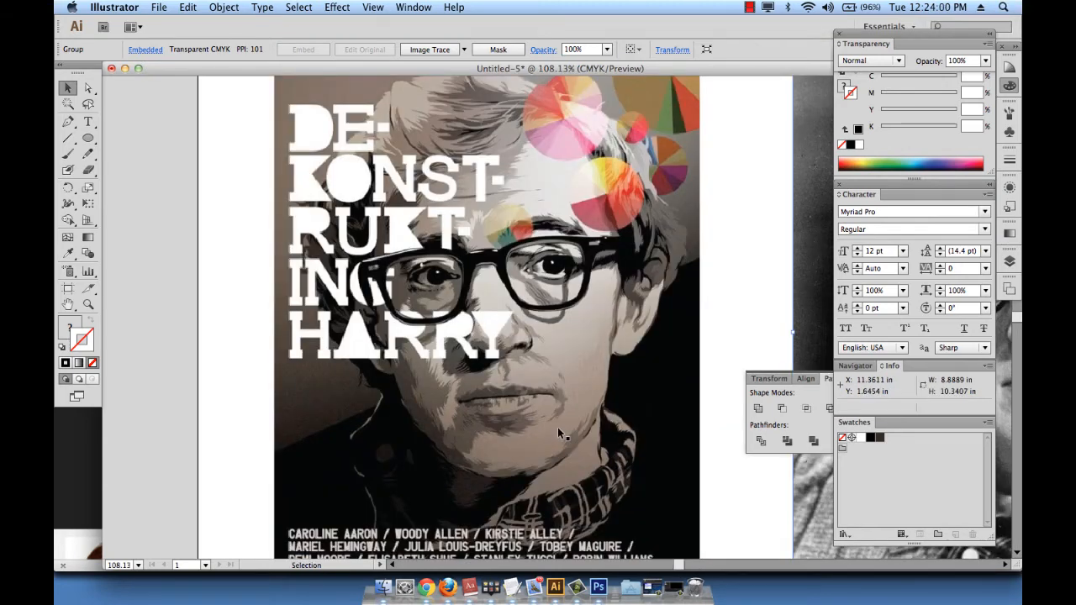
scroll(557, 427, "right", 5)
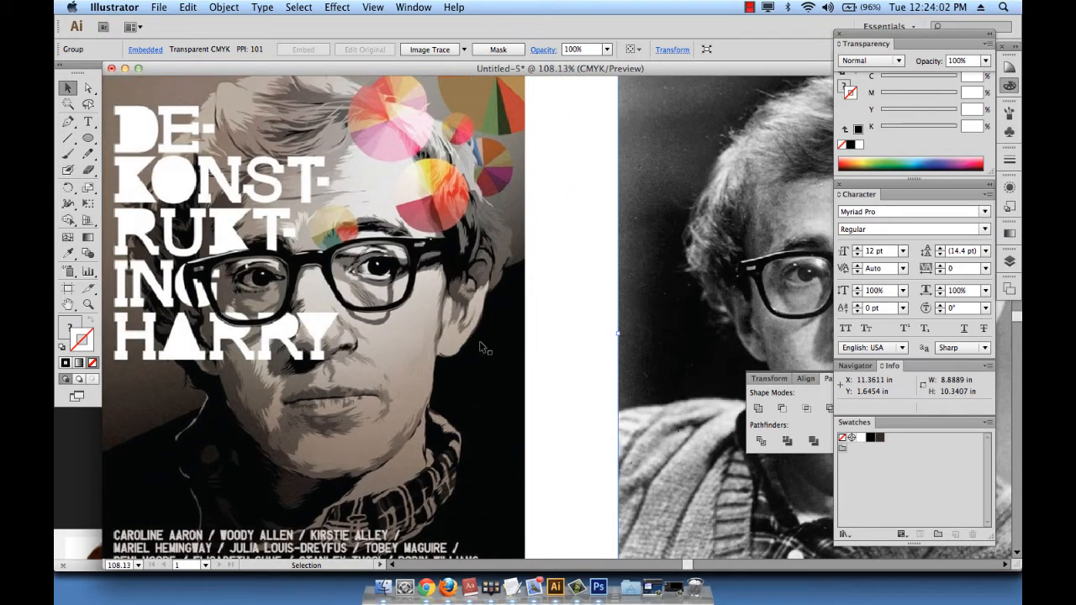
scroll(569, 360, "right", 5)
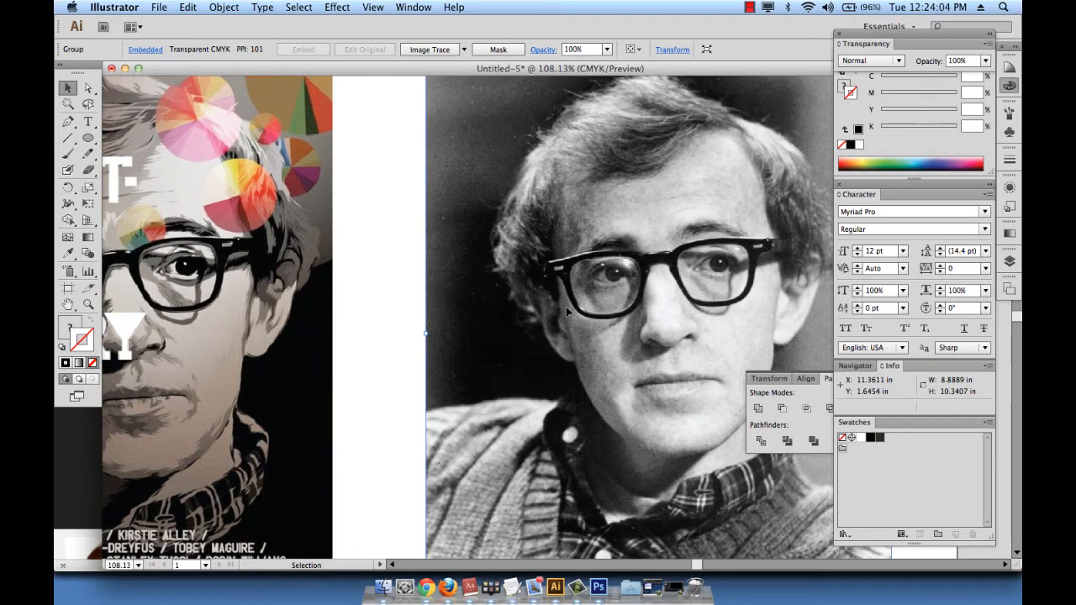
scroll(359, 355, "left", 4)
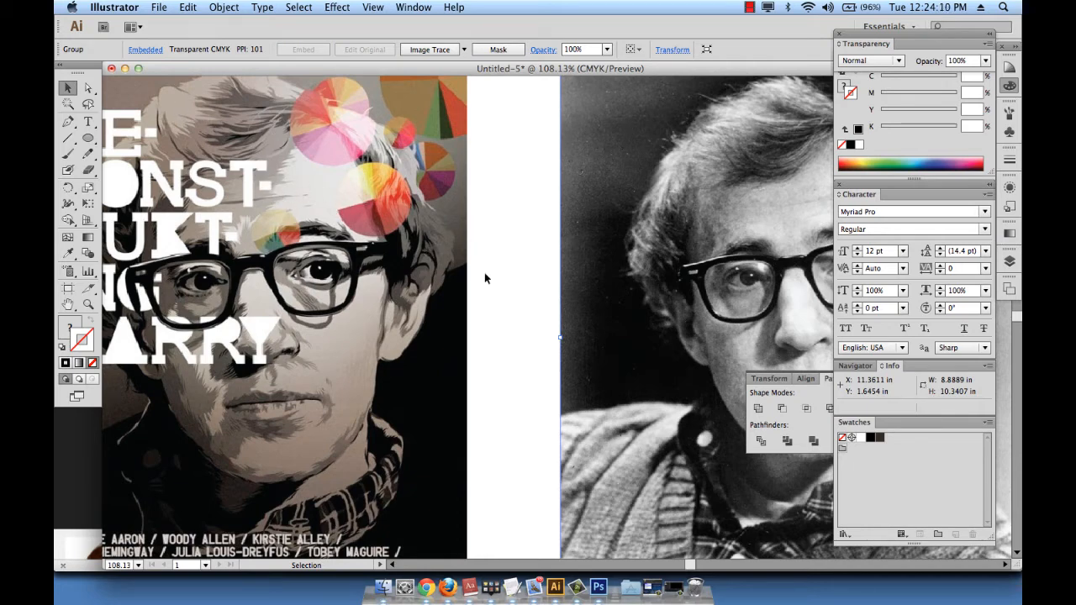
key("super+minus")
key("super+minus")
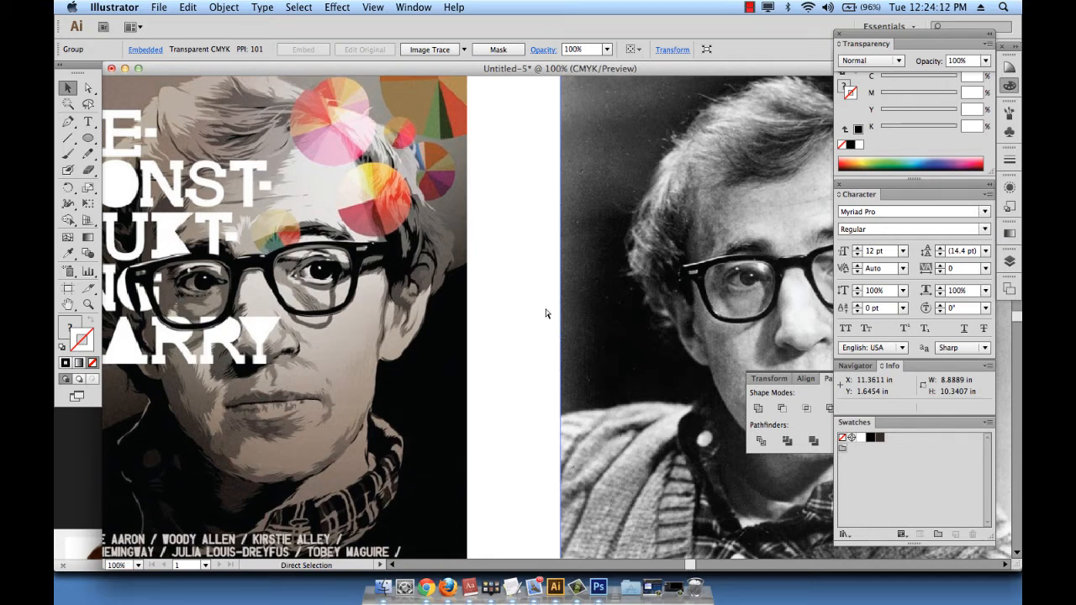
scroll(545, 307, "right", 4)
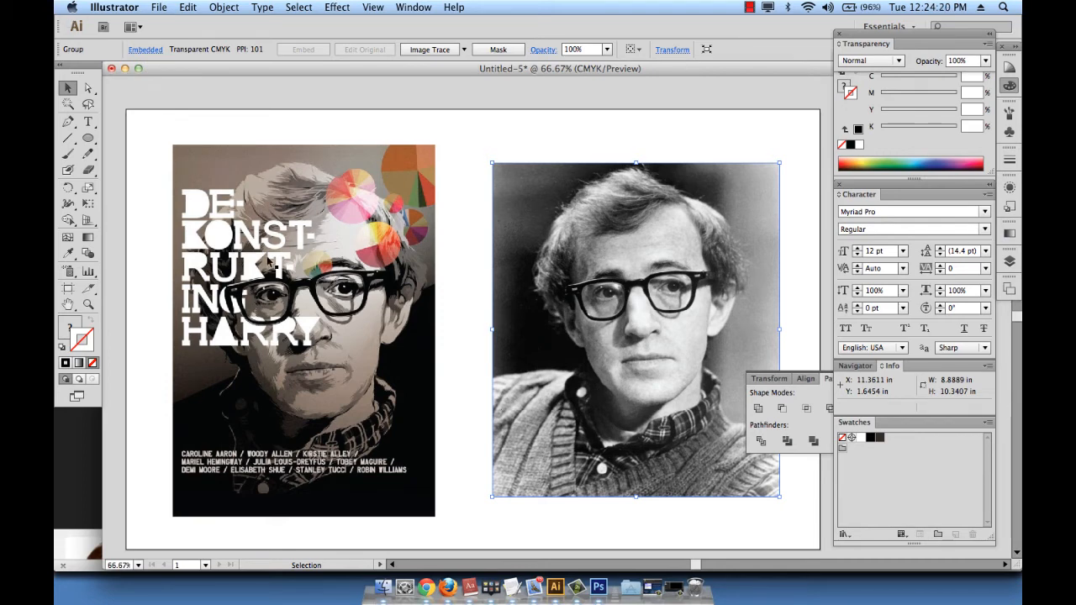
scroll(270, 263, "right", 3)
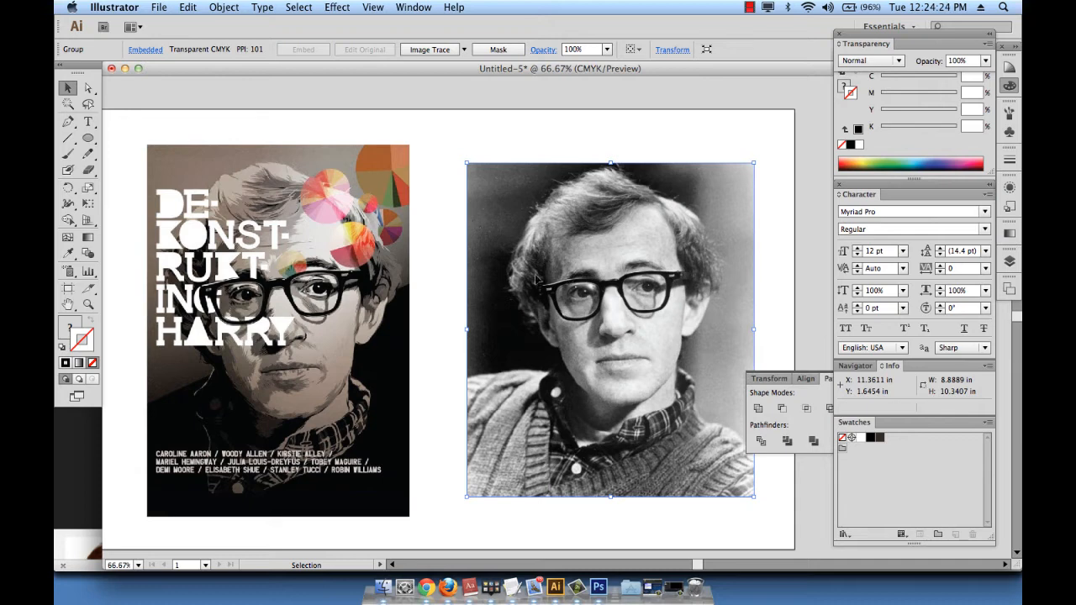
- Shift the portrait slightly closer to the poster and image-trace it with the Shades of Gray preset
left_click_drag(477, 253, 461, 253)
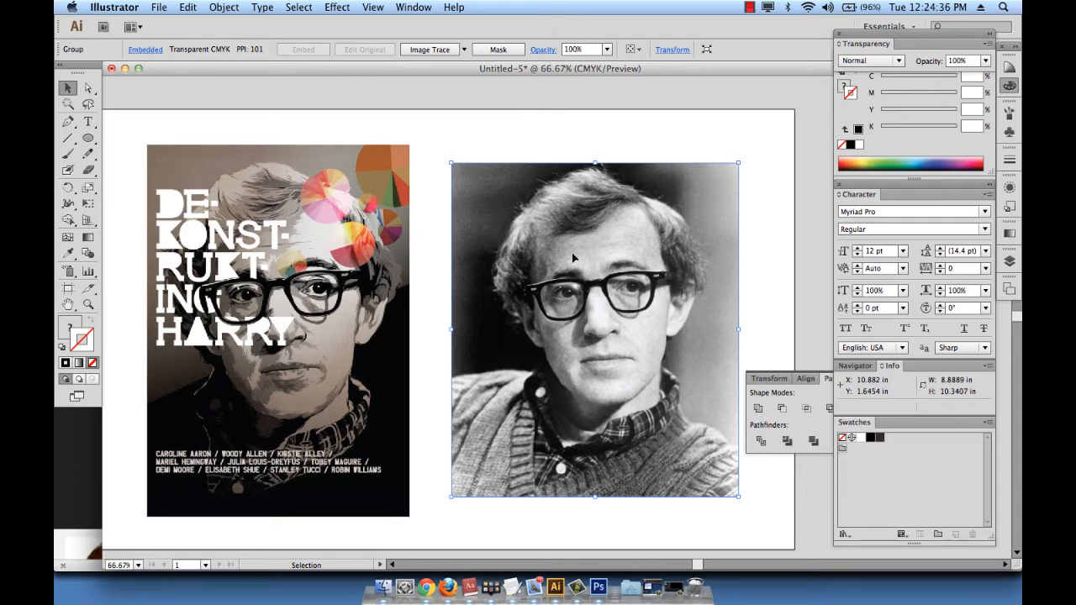
left_click(464, 50)
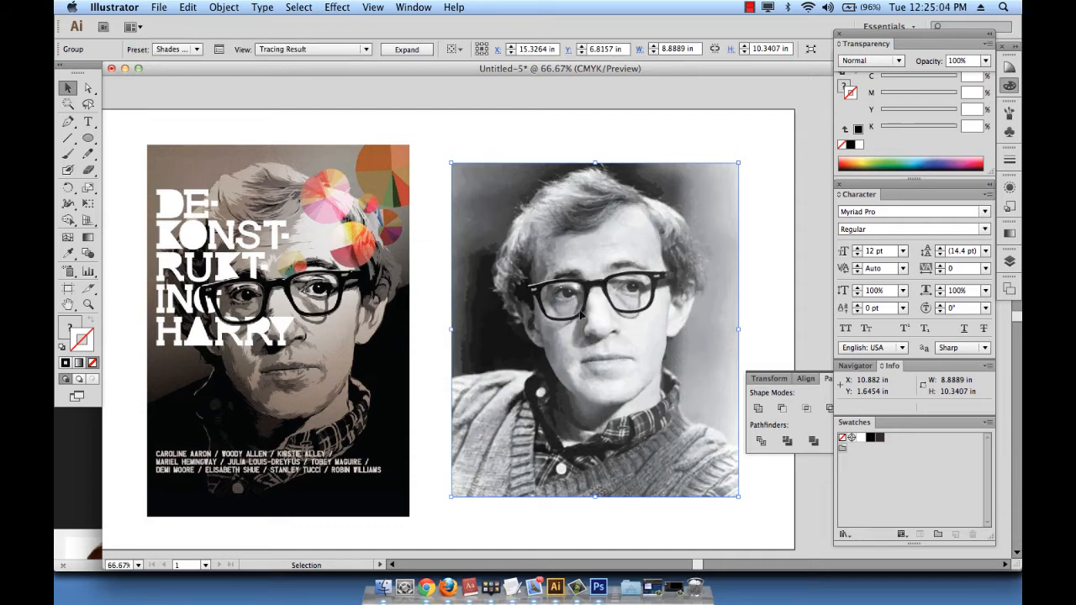
- Inspect the traced shapes around the hair, glasses and eyes up close in the tracing result
key("super+space")
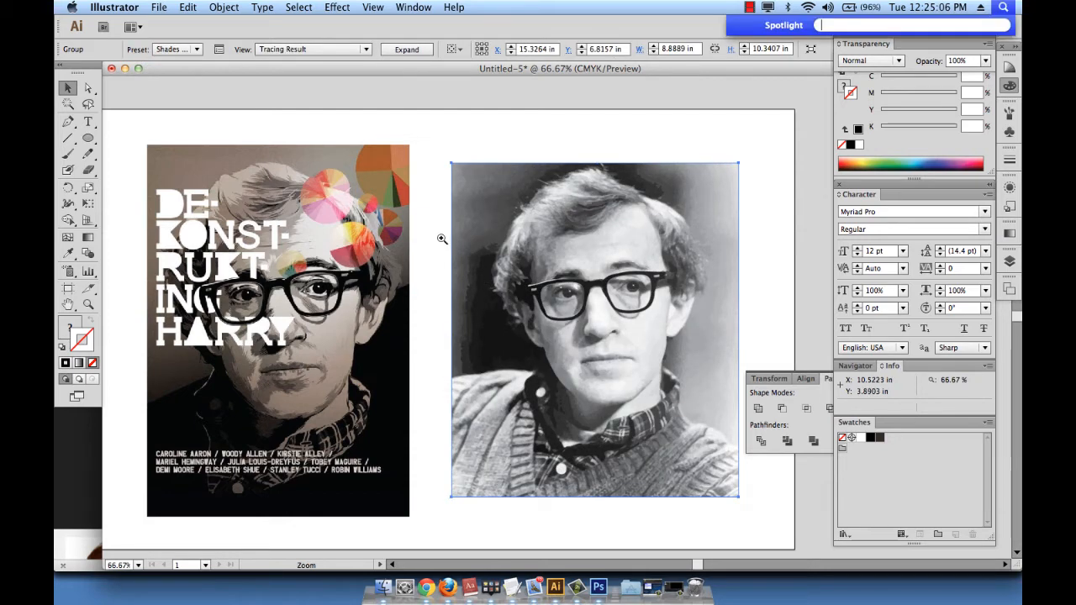
left_click_drag(441, 239, 665, 342)
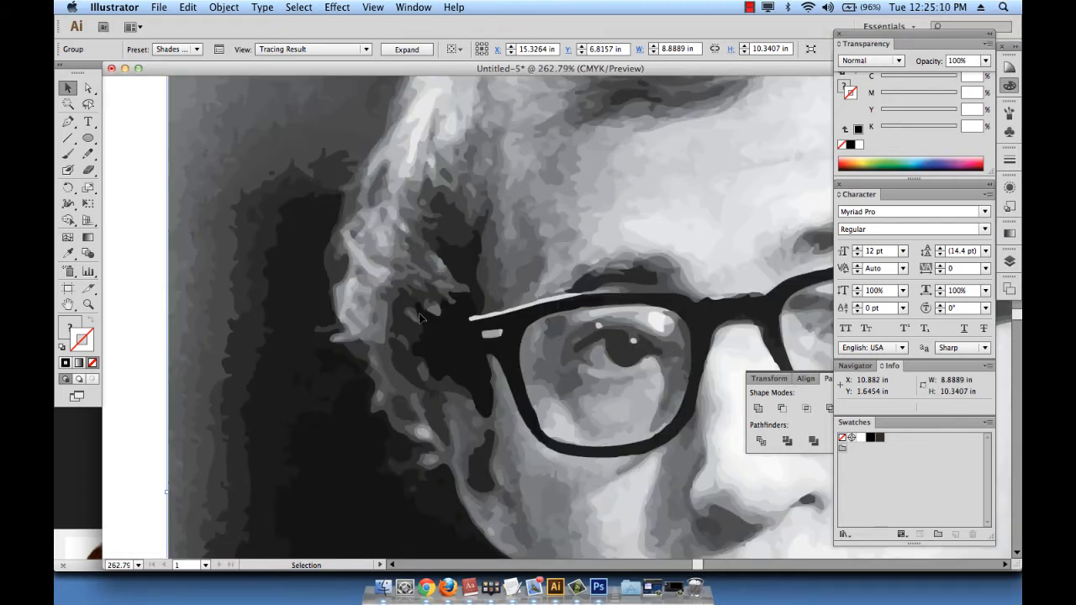
scroll(422, 319, "left", 15)
scroll(422, 319, "right", 15)
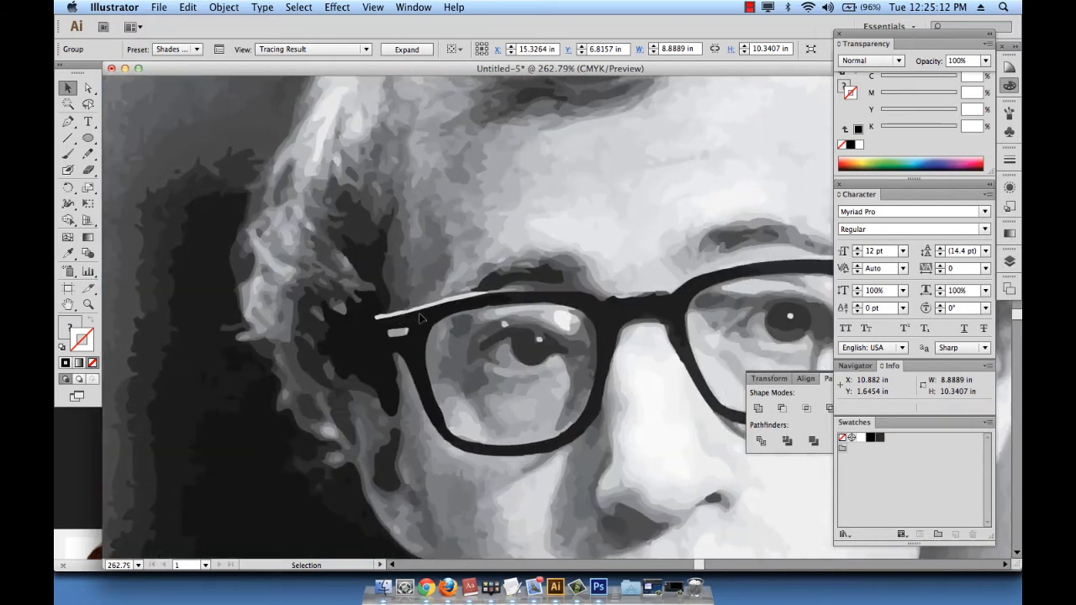
key("super+minus")
key("super+minus")
key("super+minus")
key("super+minus")
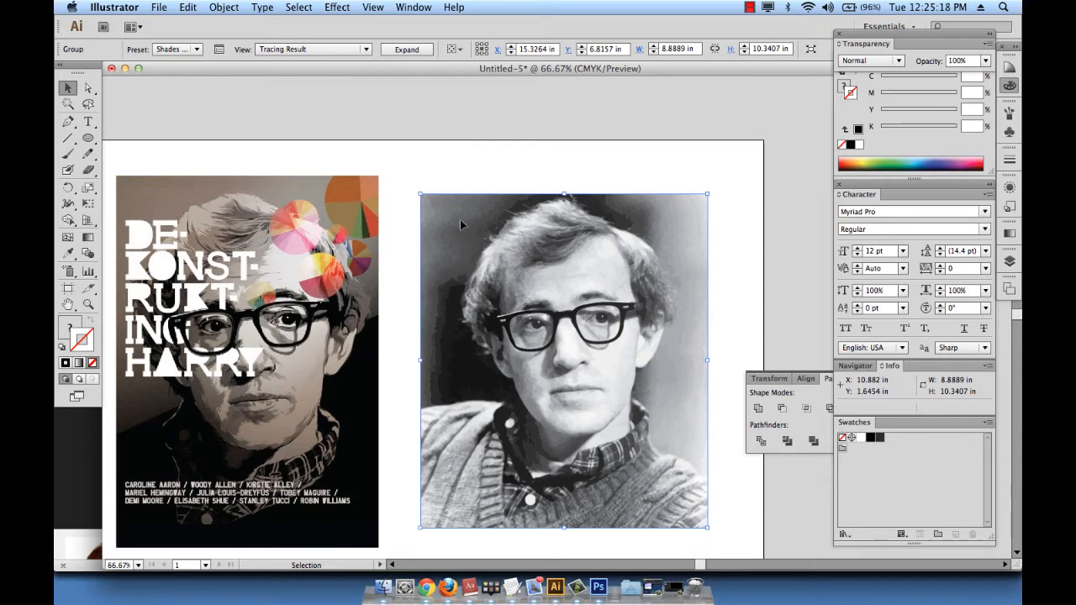
- Expand the traced portrait into paths, deselect it, and check its path structure in Outline view before returning to Preview
left_click(417, 50)
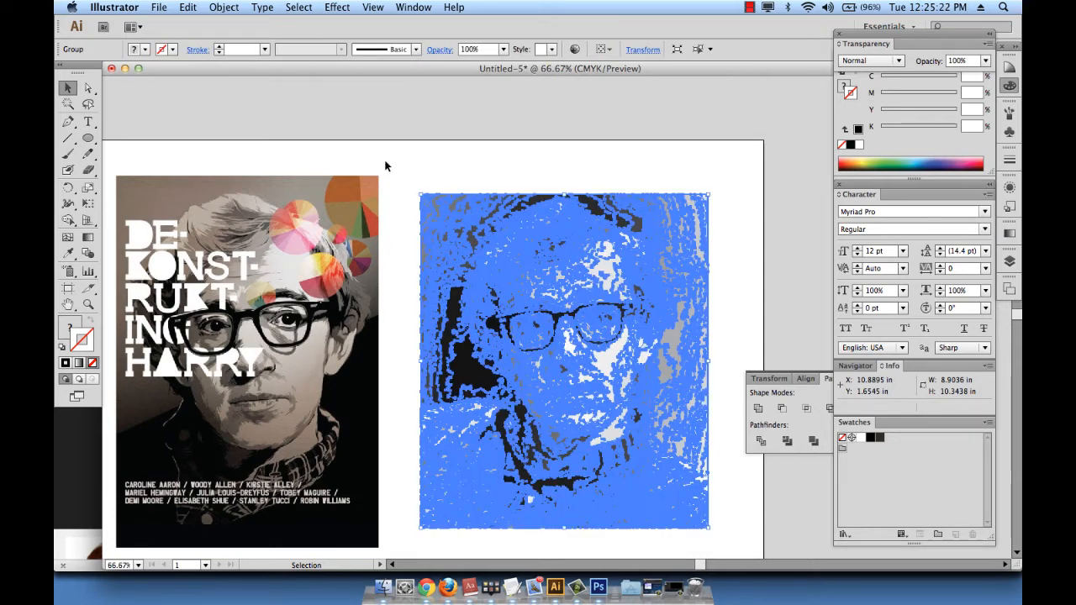
left_click(393, 161)
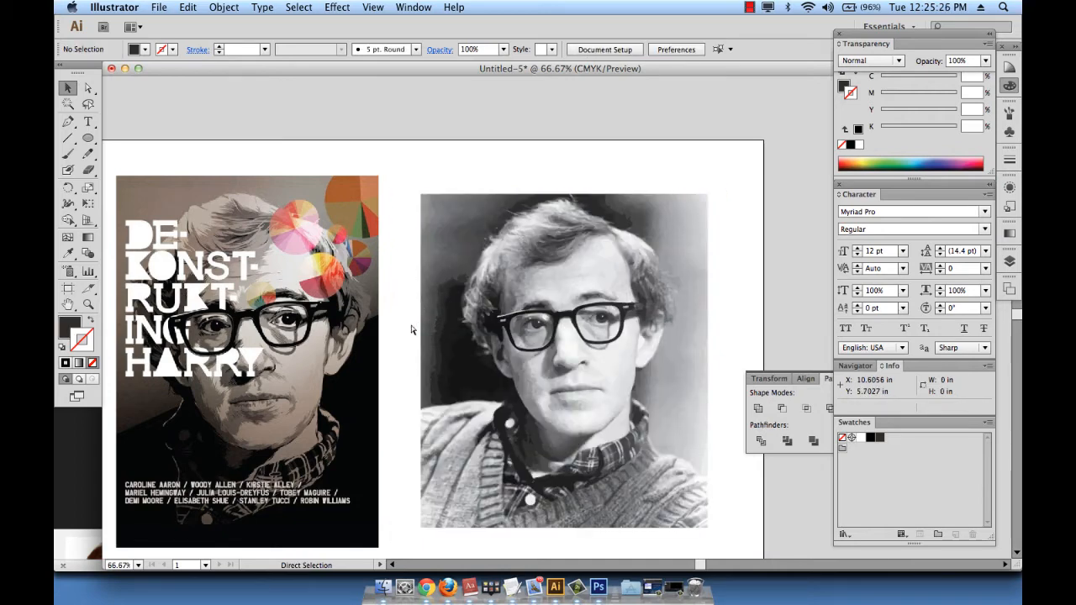
key("super+y")
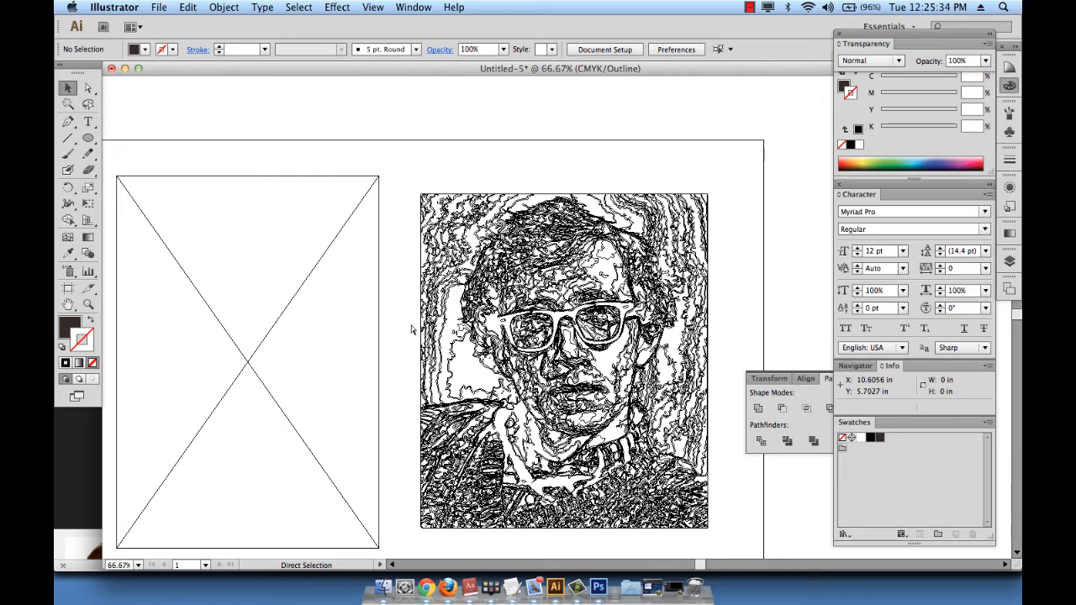
key("super+y")
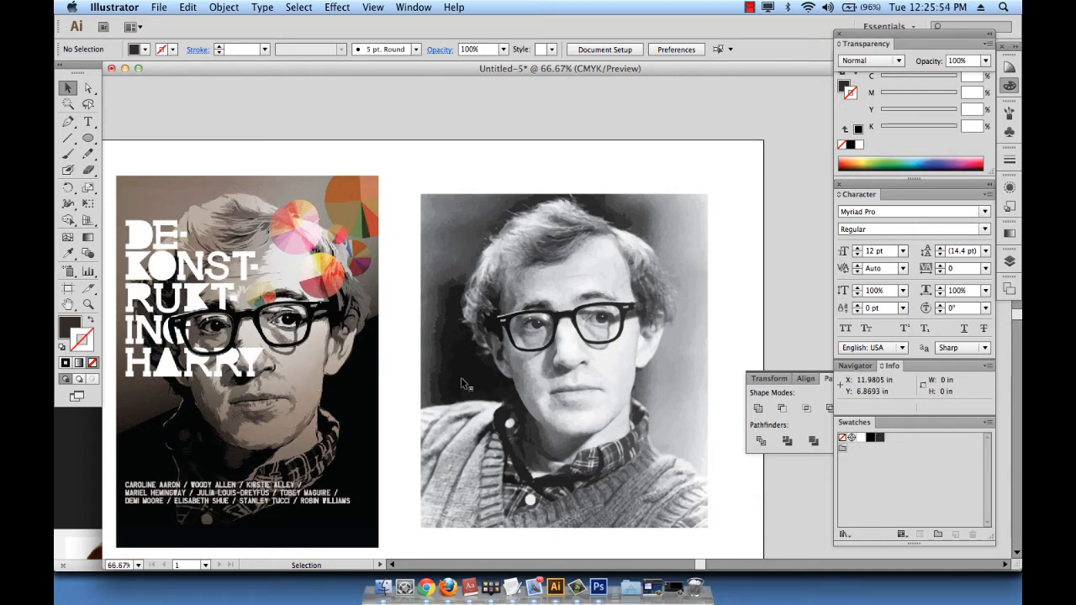
- Draw a filled rectangle about 8.89 × 10.32 in that covers the whole traced portrait
scroll(404, 178, "right", 1)
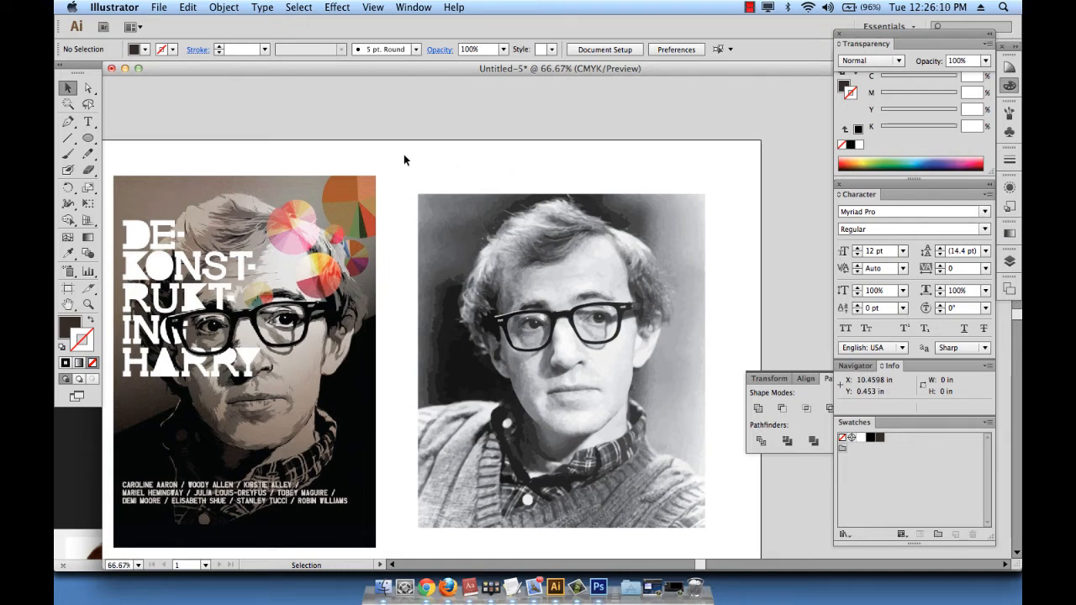
left_click_drag(87, 138, 126, 139)
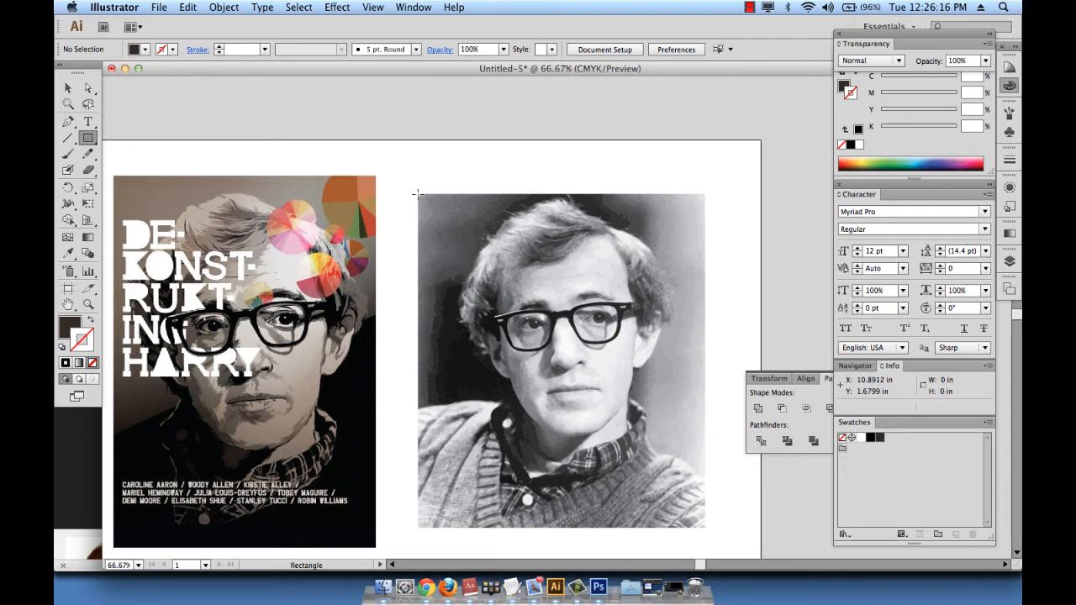
left_click_drag(418, 194, 705, 527)
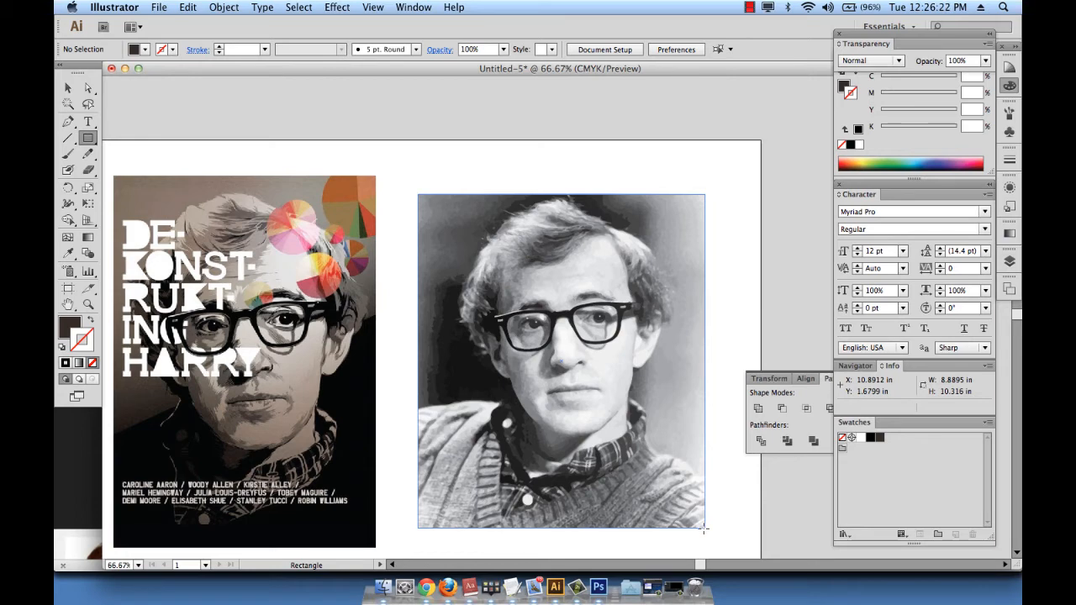
left_click_drag(704, 527, 704, 527)
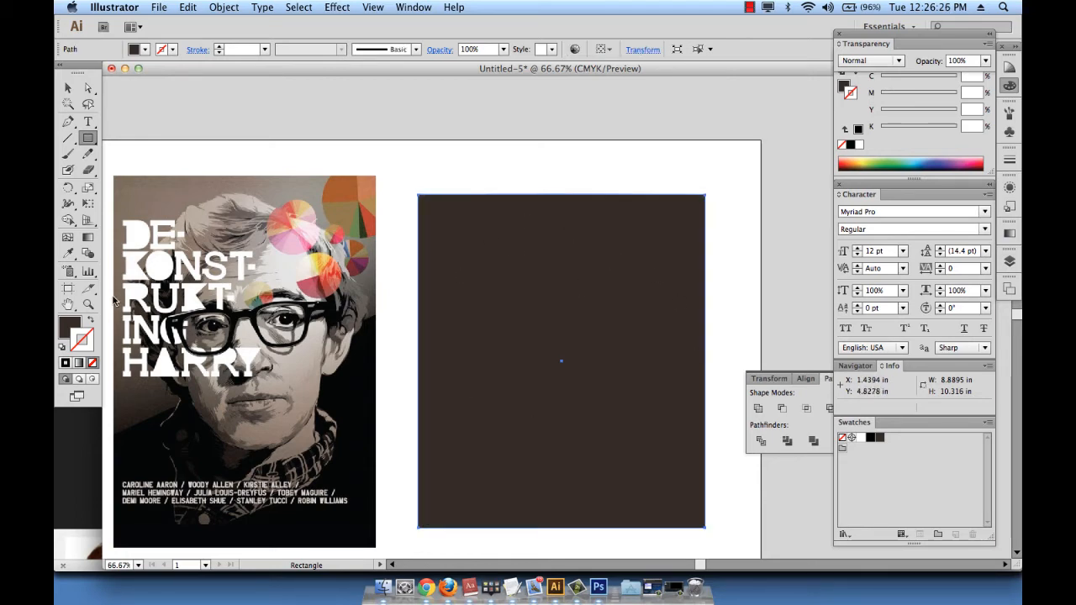
- Try a blue fill on the rectangle and restore its dark brown swatch fill
left_click(72, 326)
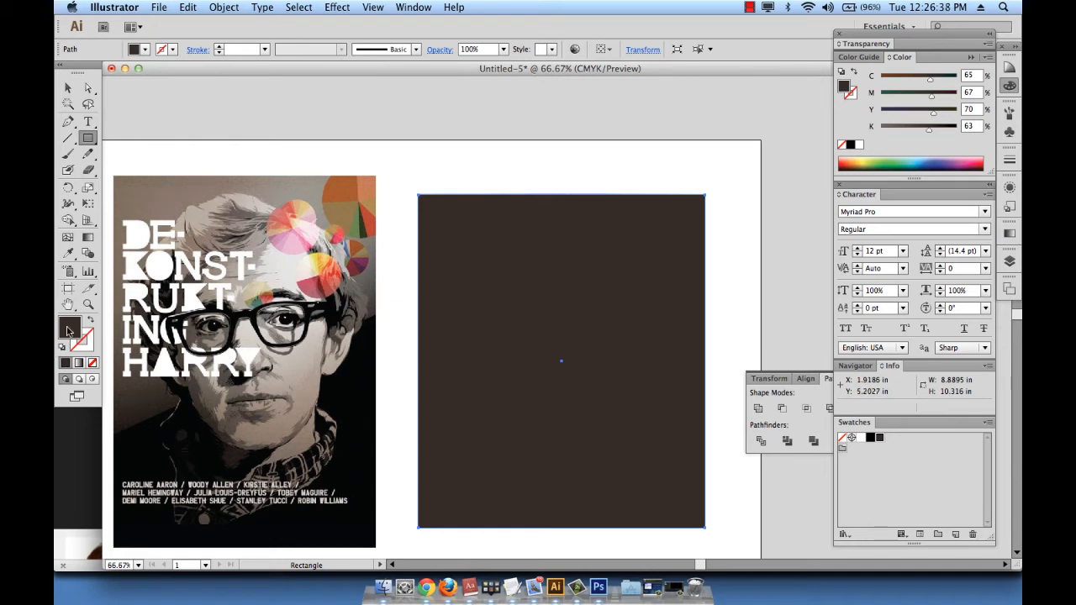
left_click(930, 160)
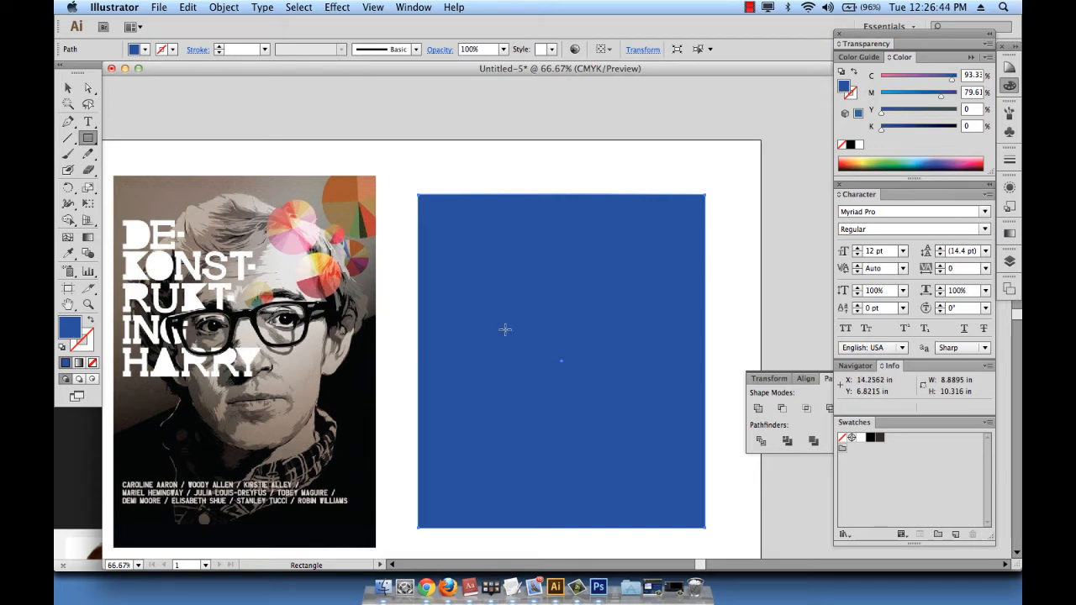
left_click(880, 438)
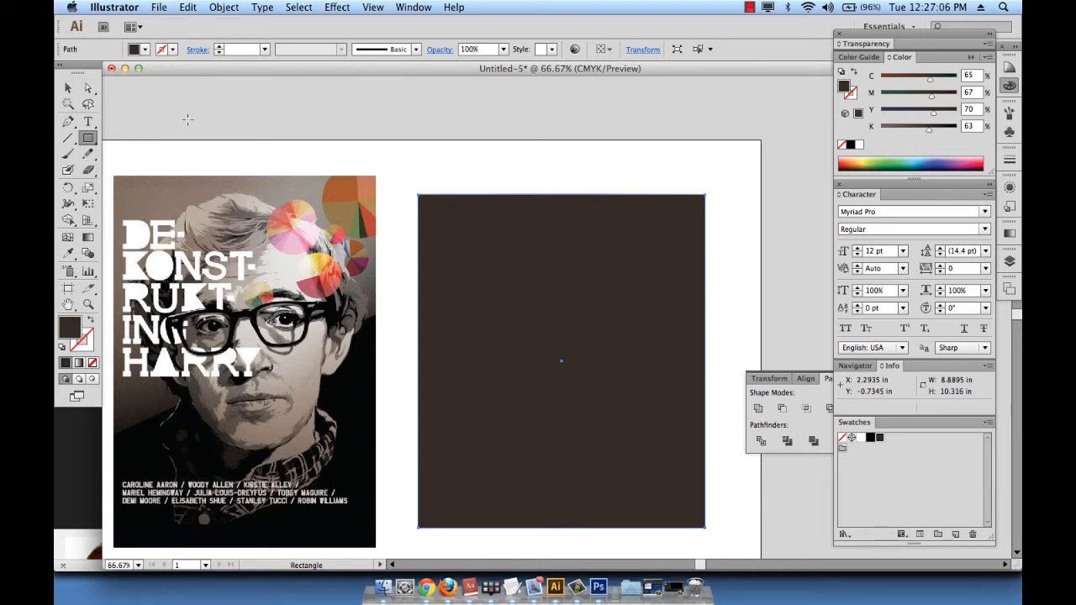
- Bring up the Transparency settings for the dark brown rectangle
left_click(68, 89)
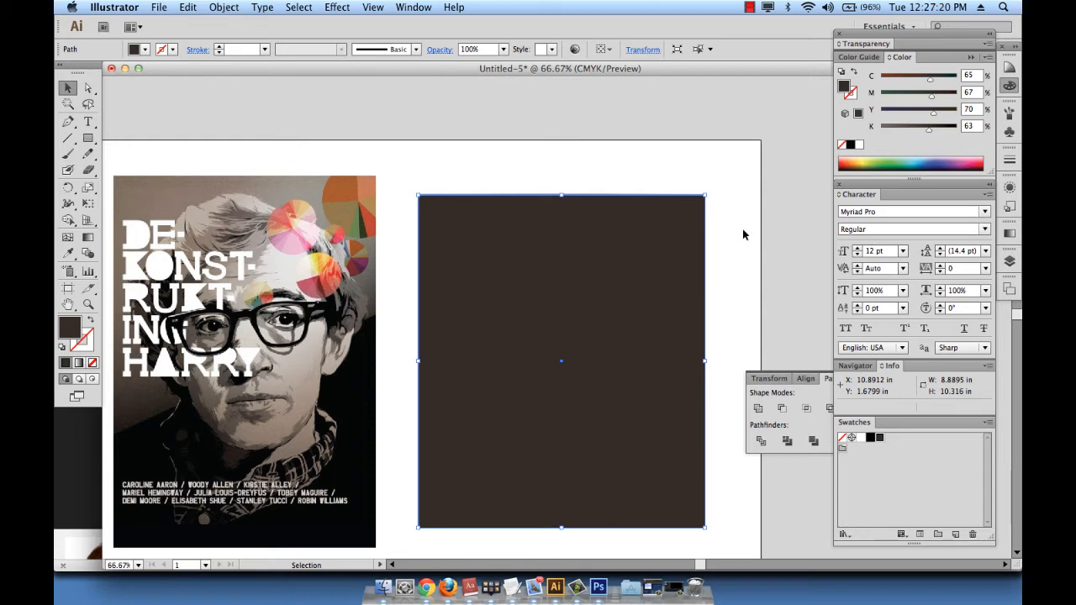
left_click(866, 46)
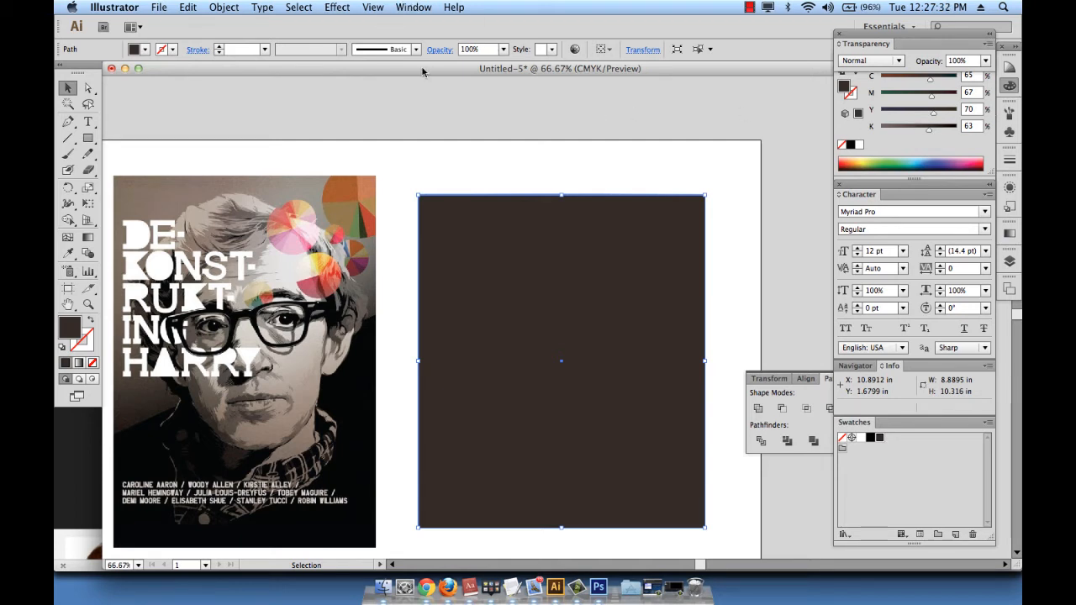
left_click(414, 7)
mouse_move(435, 551)
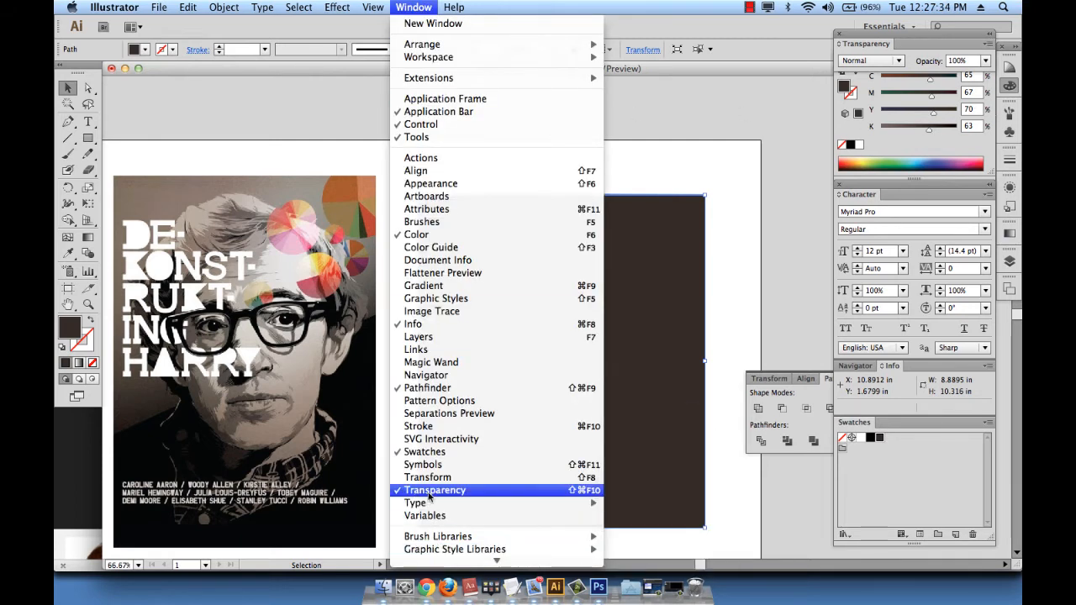
left_click(709, 113)
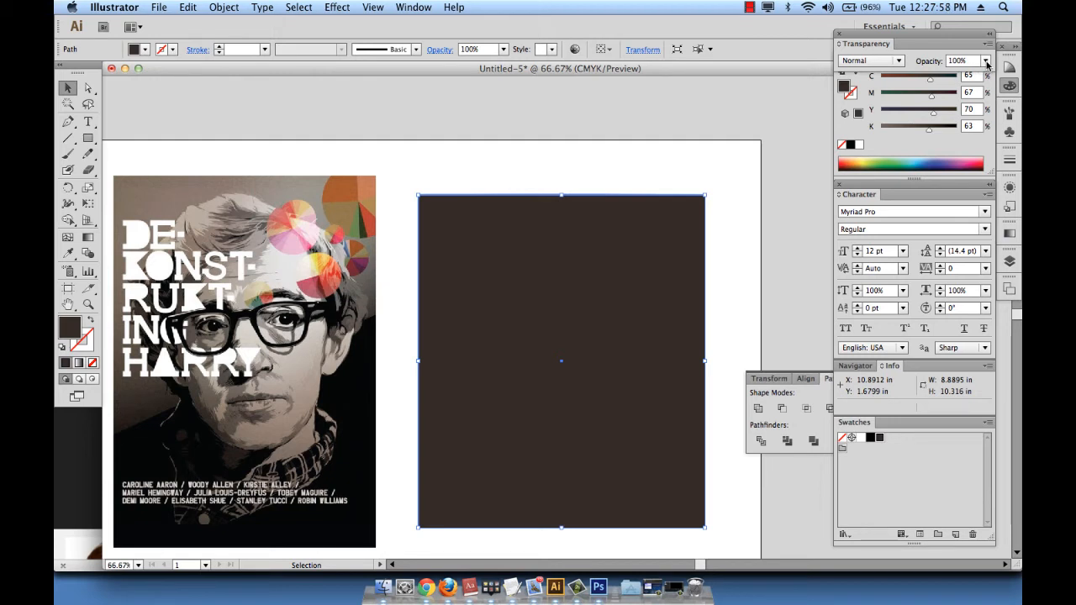
- Try 50% opacity on the rectangle over the portrait and restore it to 100%
left_click(986, 62)
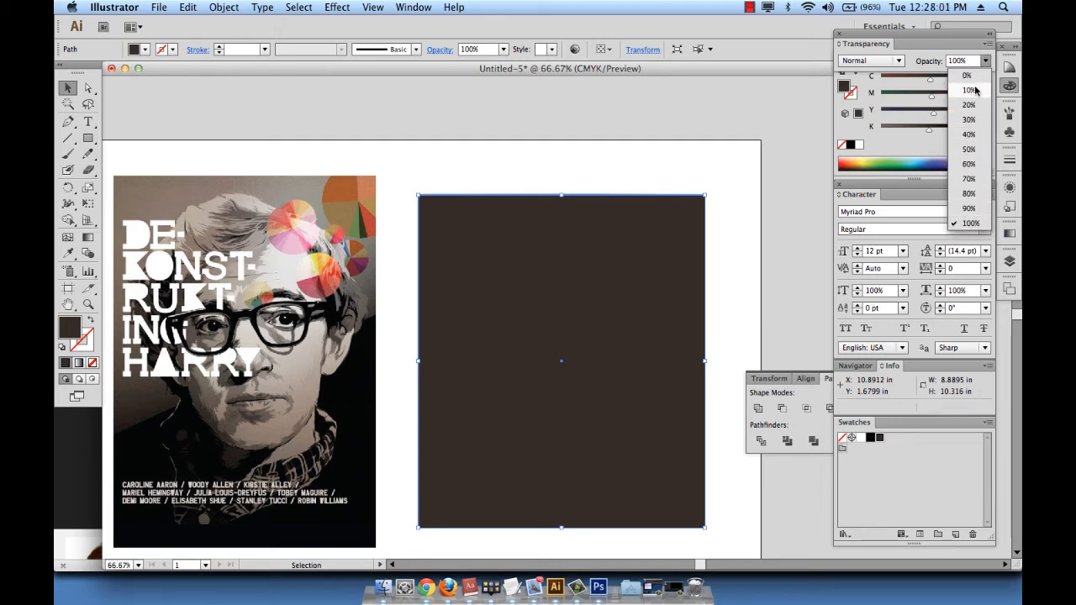
left_click(969, 148)
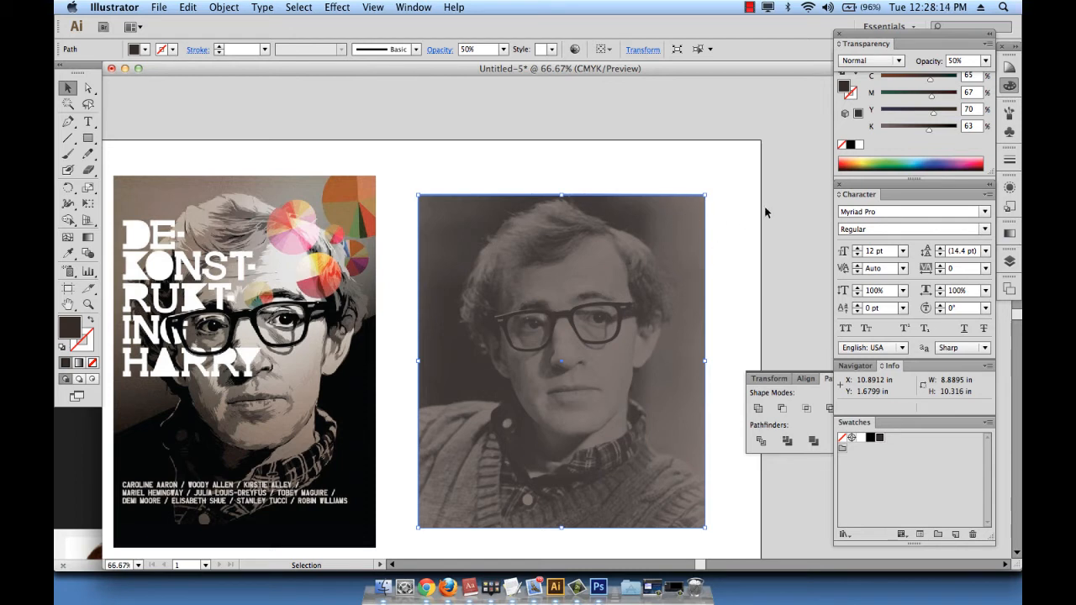
left_click(986, 61)
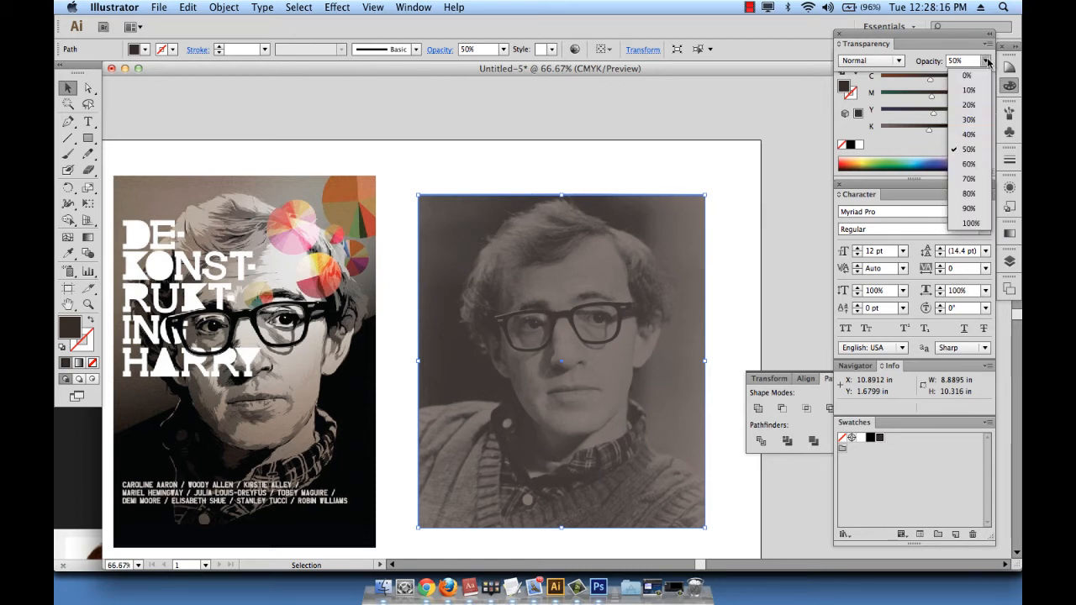
left_click(971, 224)
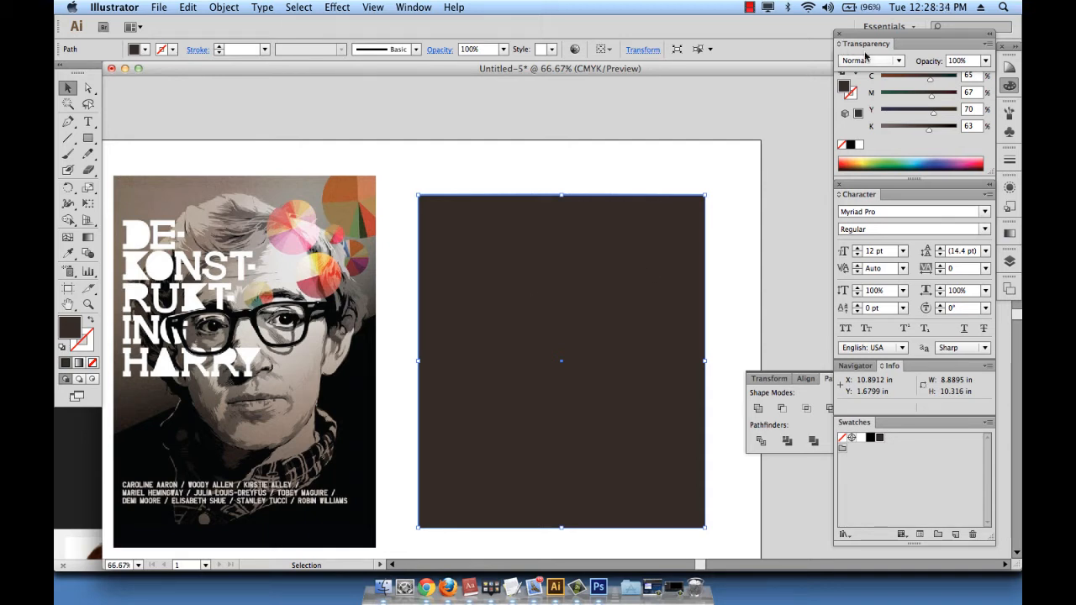
- Try the Darken, Multiply and Color Burn blending modes on the rectangle over the portrait
left_click(901, 63)
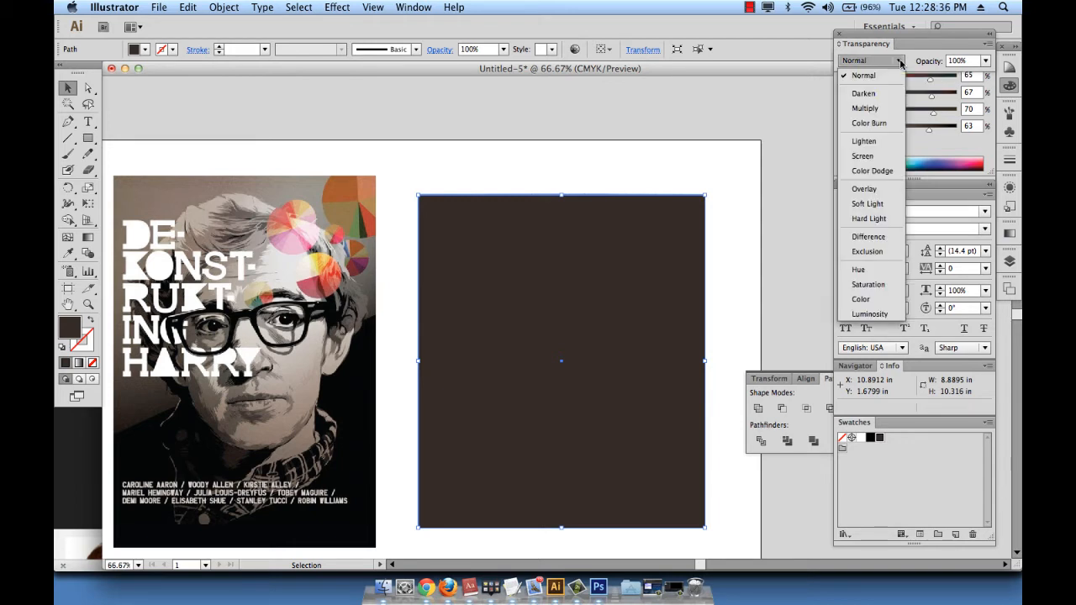
left_click(874, 97)
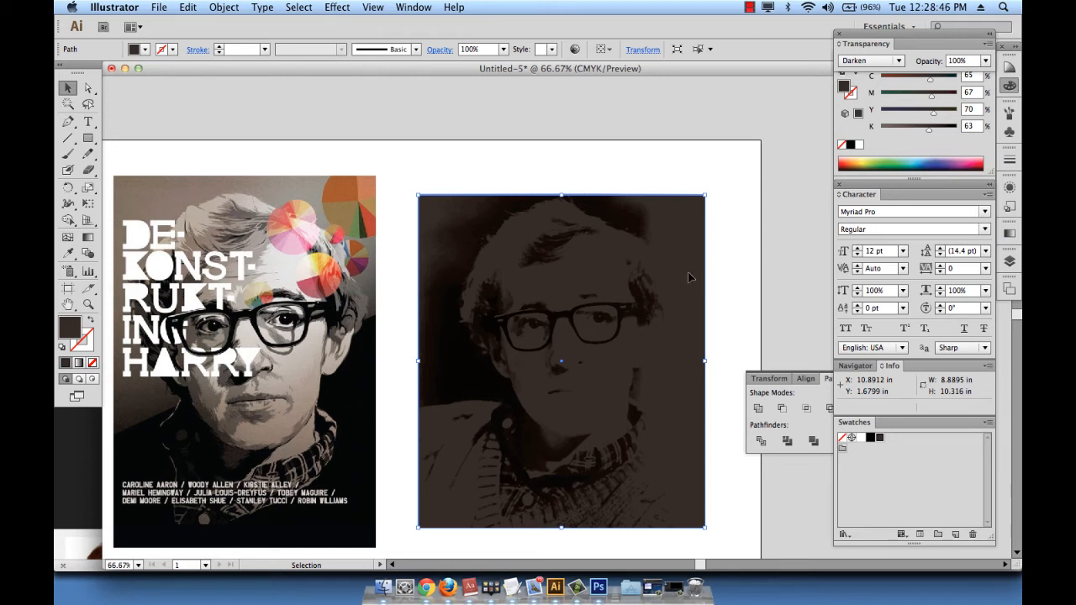
left_click(890, 61)
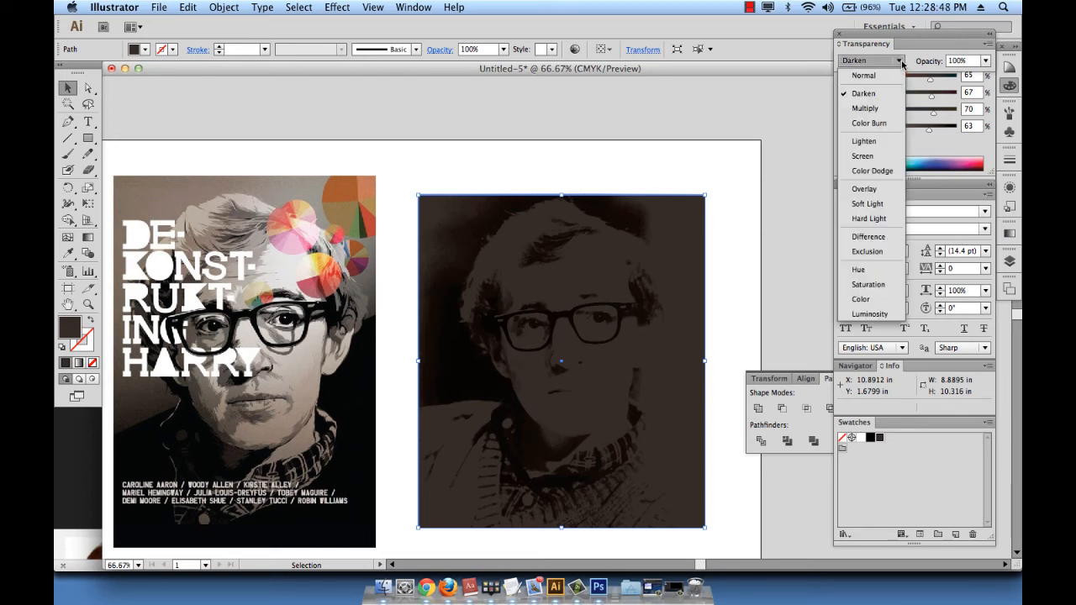
left_click(874, 109)
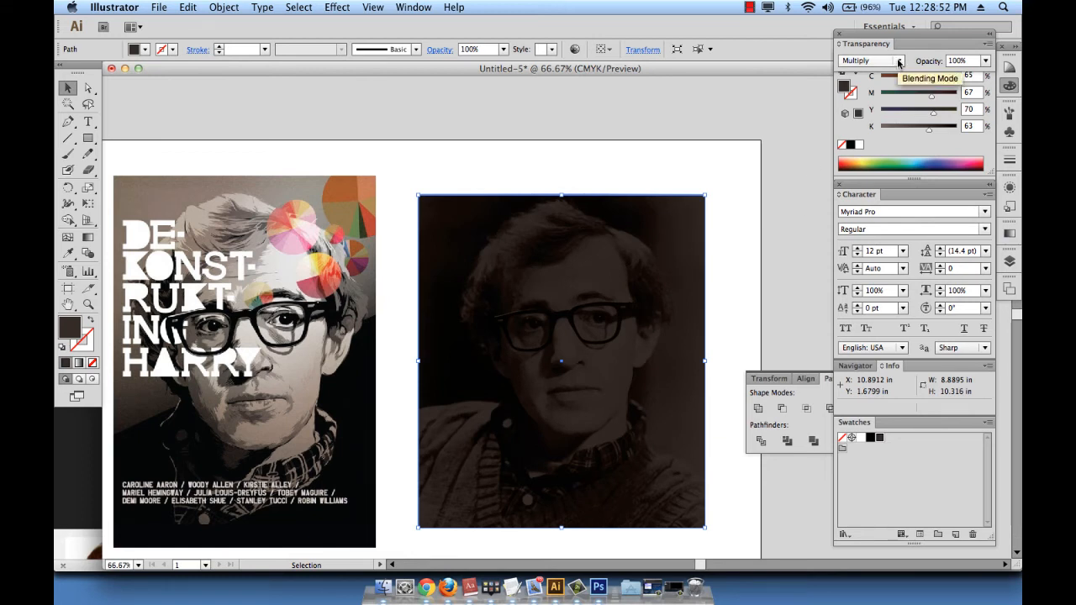
left_click(899, 63)
left_click(871, 123)
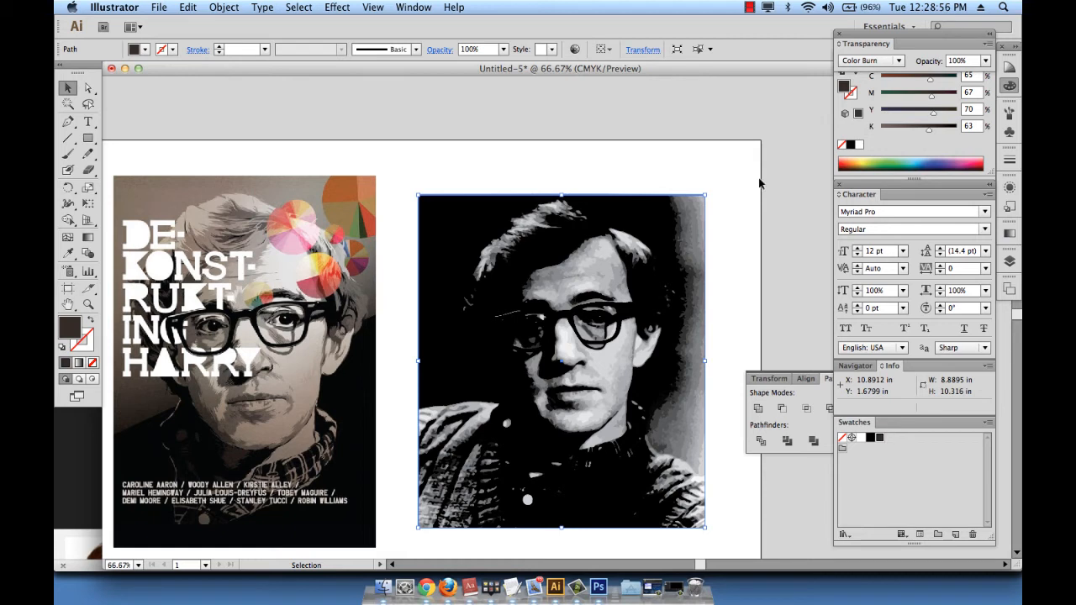
- Set the rectangle's blending mode to Hard Light and deselect it
left_click(900, 61)
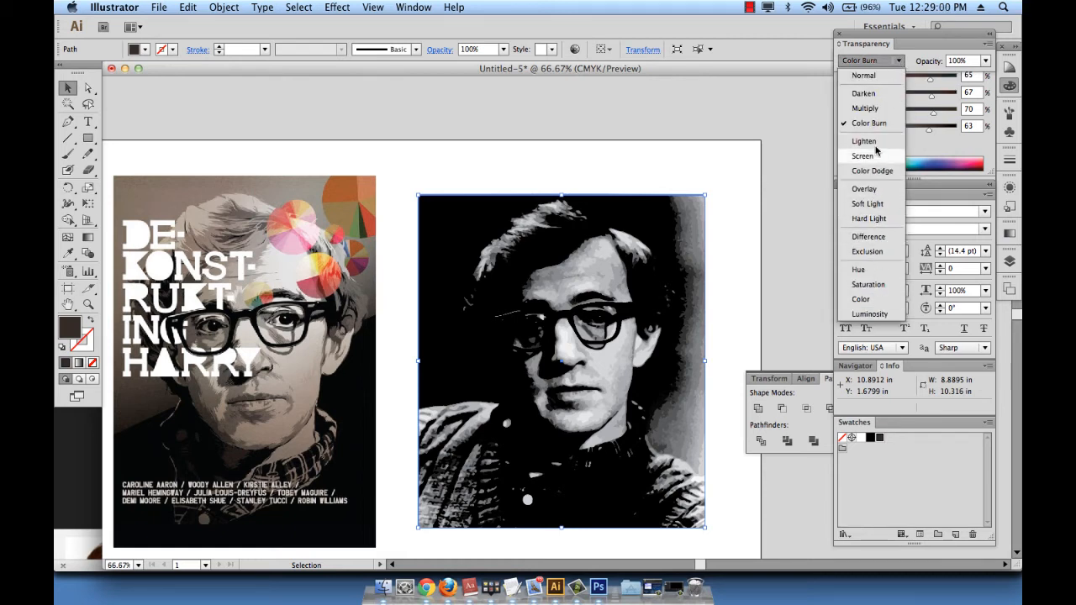
left_click(870, 218)
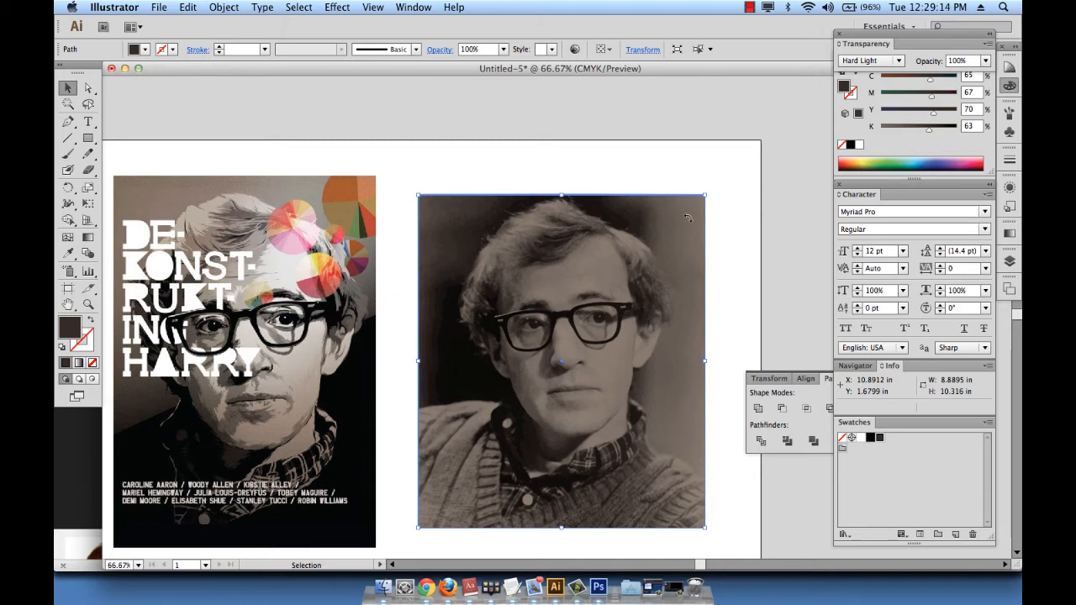
left_click(613, 171)
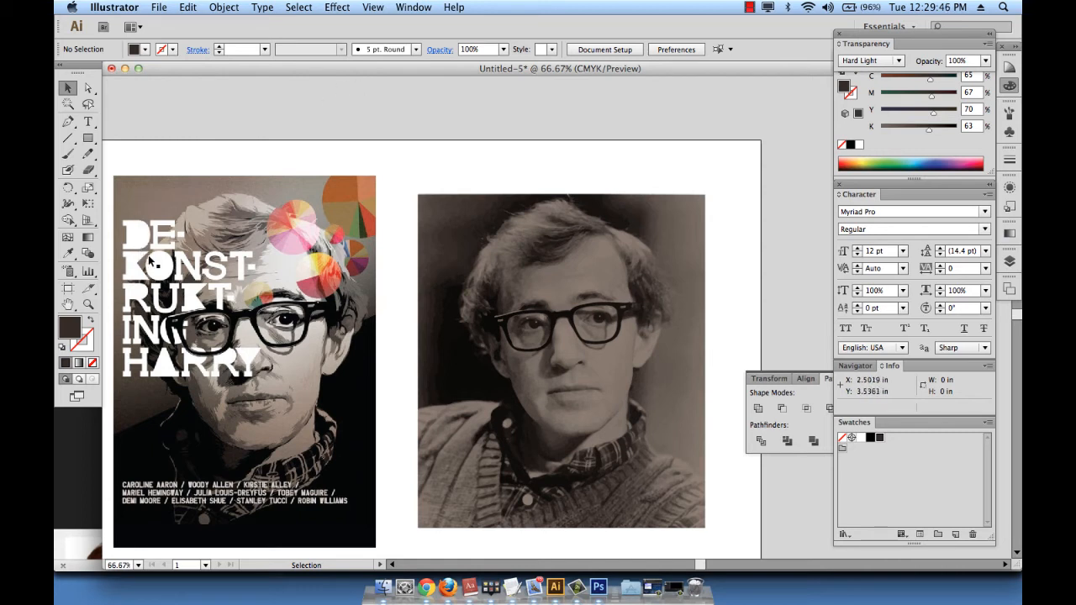
- Add a point text reading "DE" in the empty area above the artboard
left_click(88, 123)
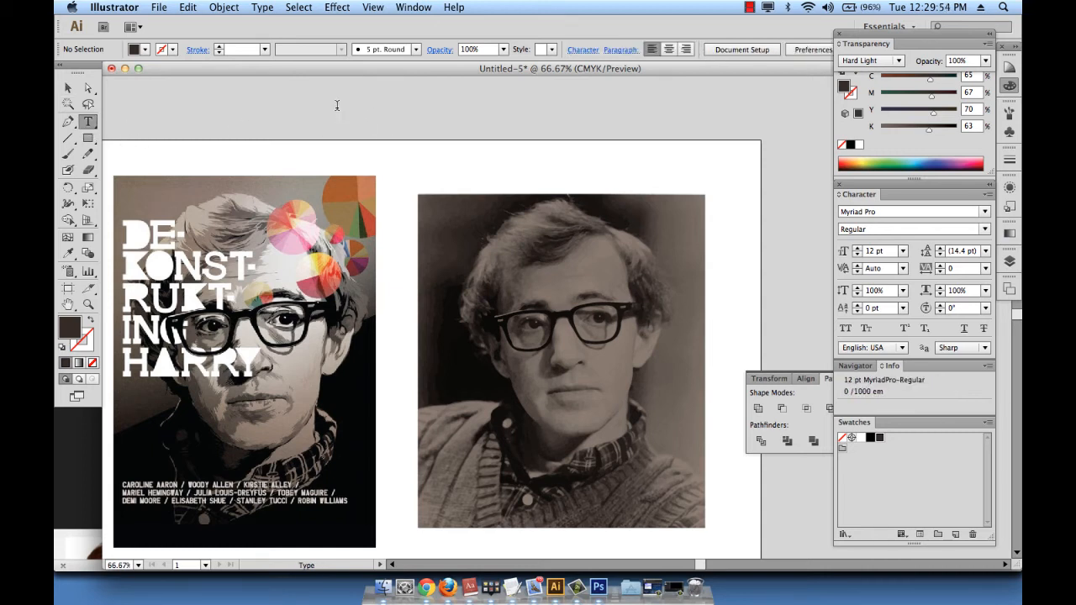
left_click(338, 106)
type("DE")
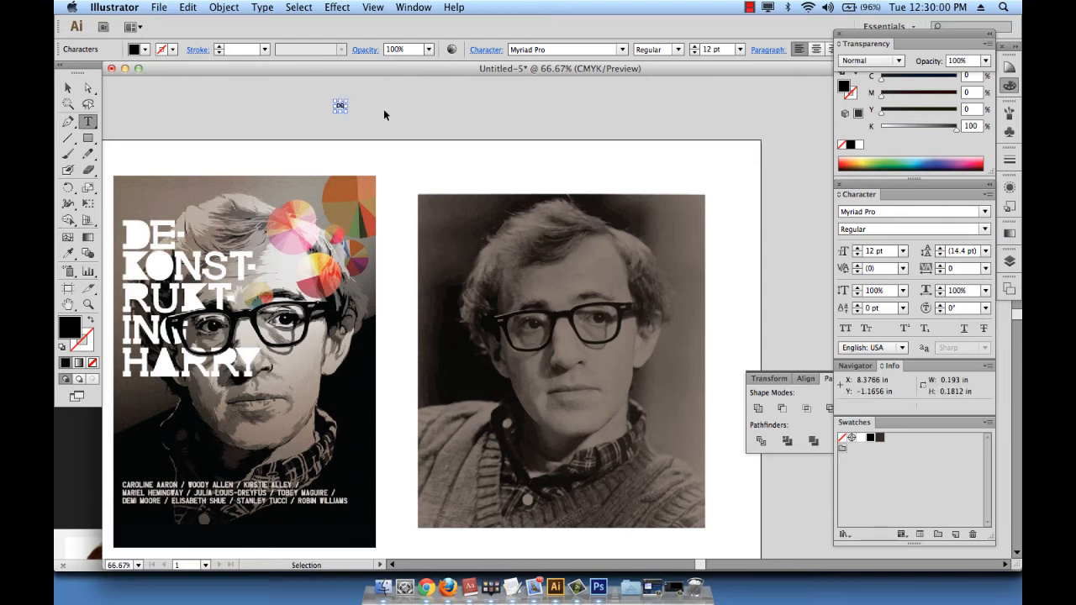
- Enlarge the "DE" text to 58 pt
key("super+a")
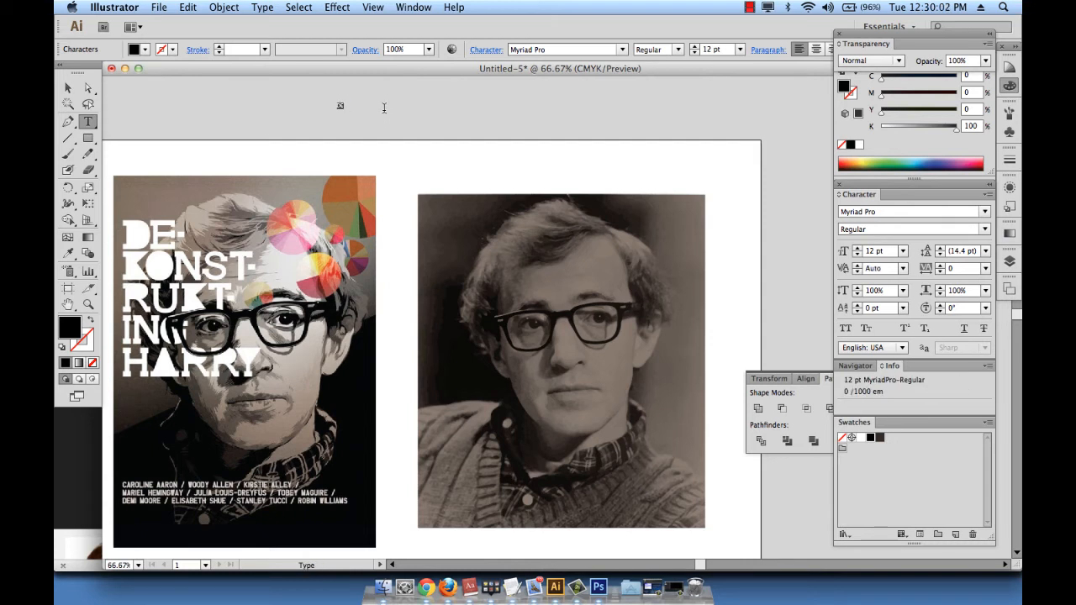
key("super")
key("super+shift+period")
key("super+shift+period")
key("super+shift+period")
key("super+shift+period")
key("super+shift+period")
key("super+shift+period")
key("super+shift+period")
key("super+shift+period")
key("super+shift+period")
key("super+shift+period")
key("super+shift+period")
key("super+shift+period")
key("super+shift+period")
key("super+shift+period")
key("super+shift+period")
key("super+shift+period")
key("super+shift+period")
key("super+shift+period")
key("super+shift+period")
key("super+shift+period")
key("super+shift+period")
key("super+shift+period")
key("super+shift+period")
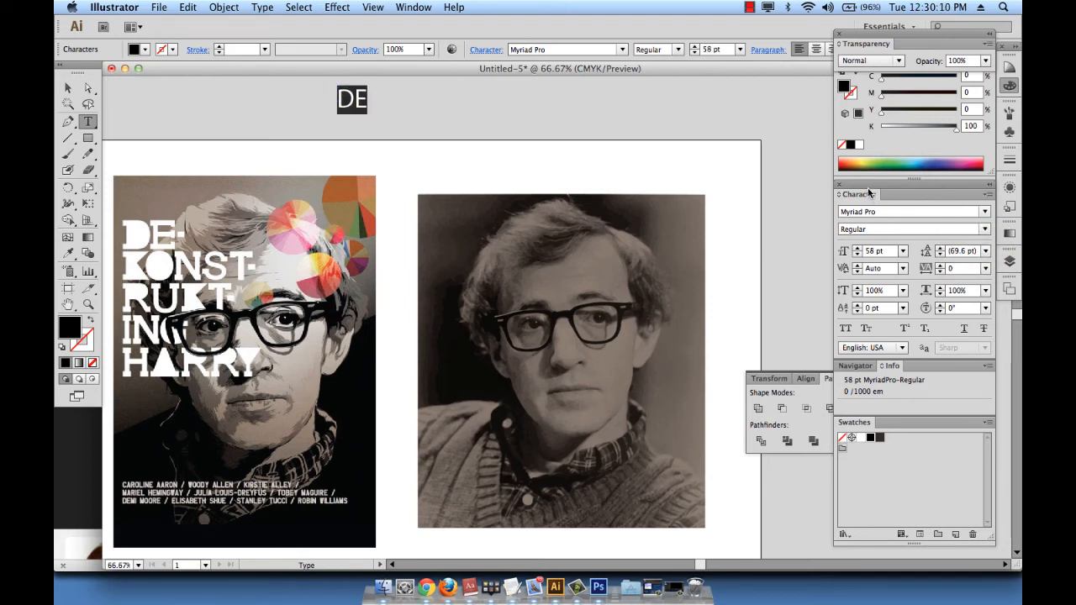
- Try Courier New Bold and Courier Bold on the "DE" text
left_click(987, 215)
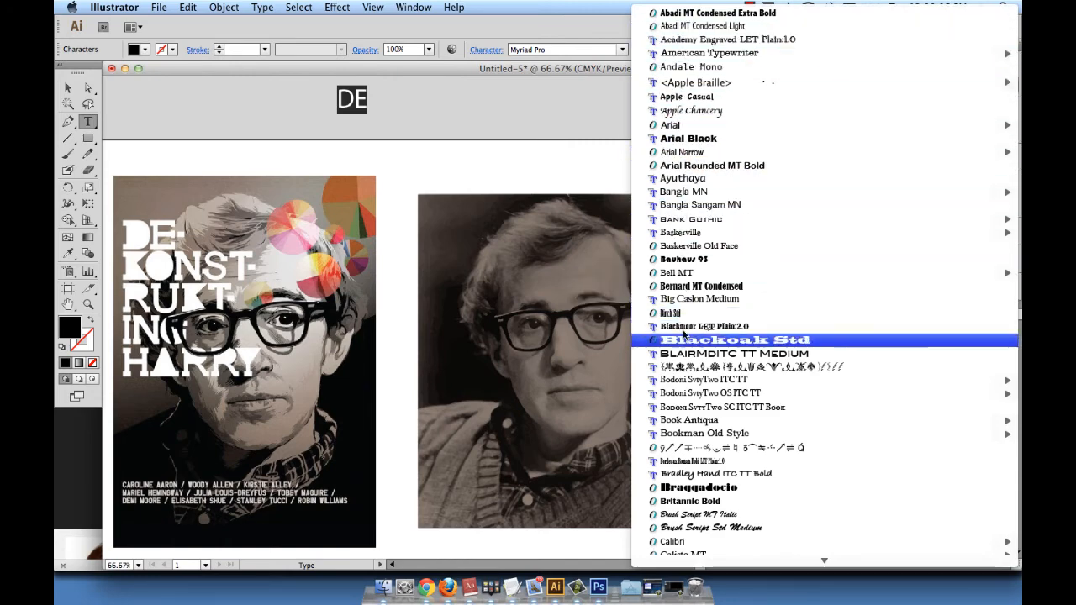
scroll(684, 475, "down", 5)
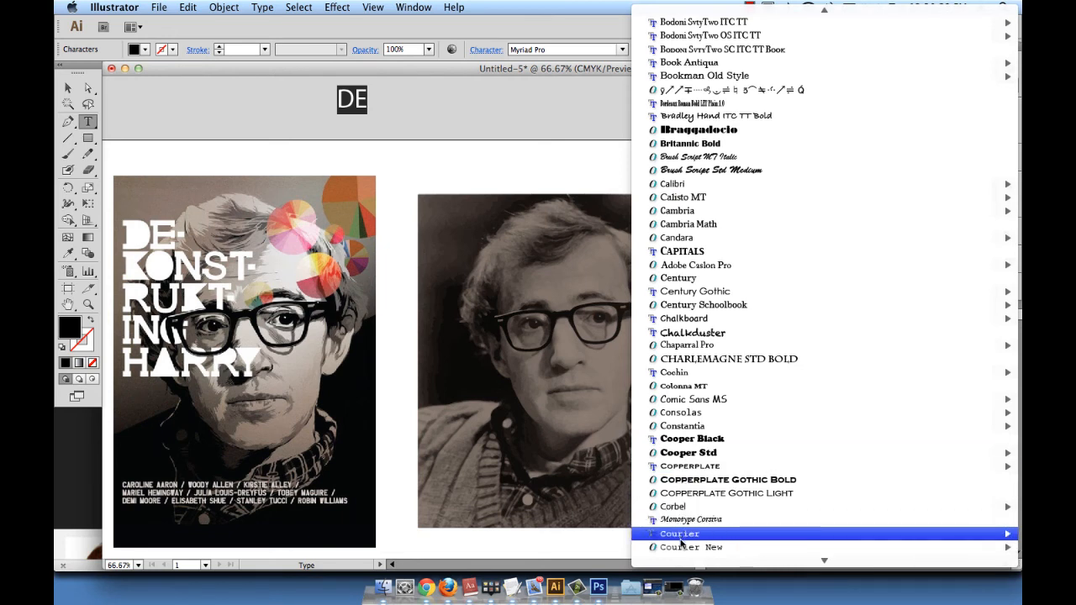
mouse_move(682, 552)
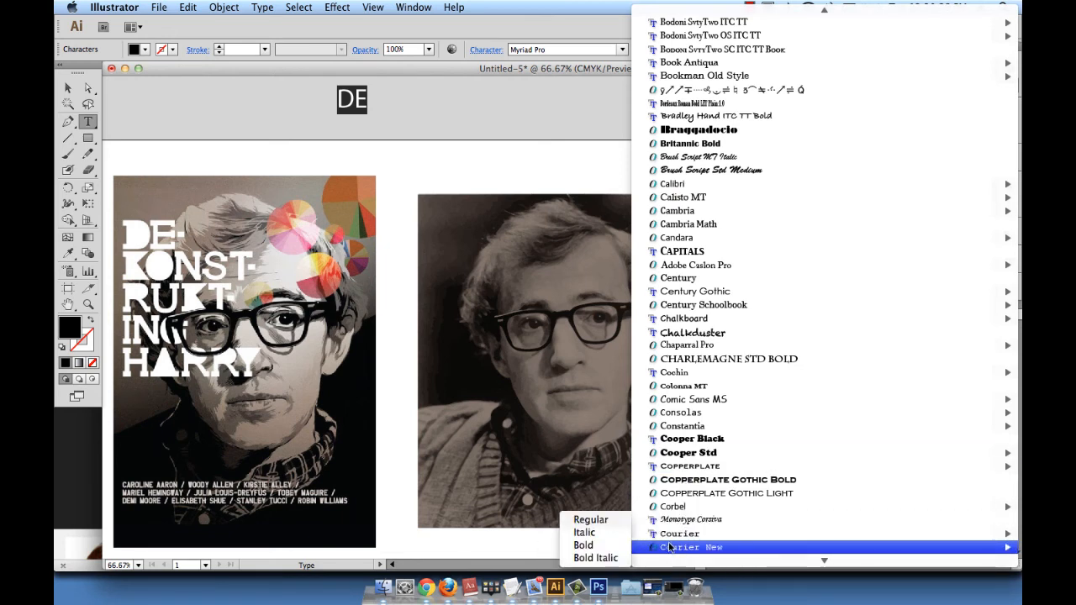
left_click(584, 546)
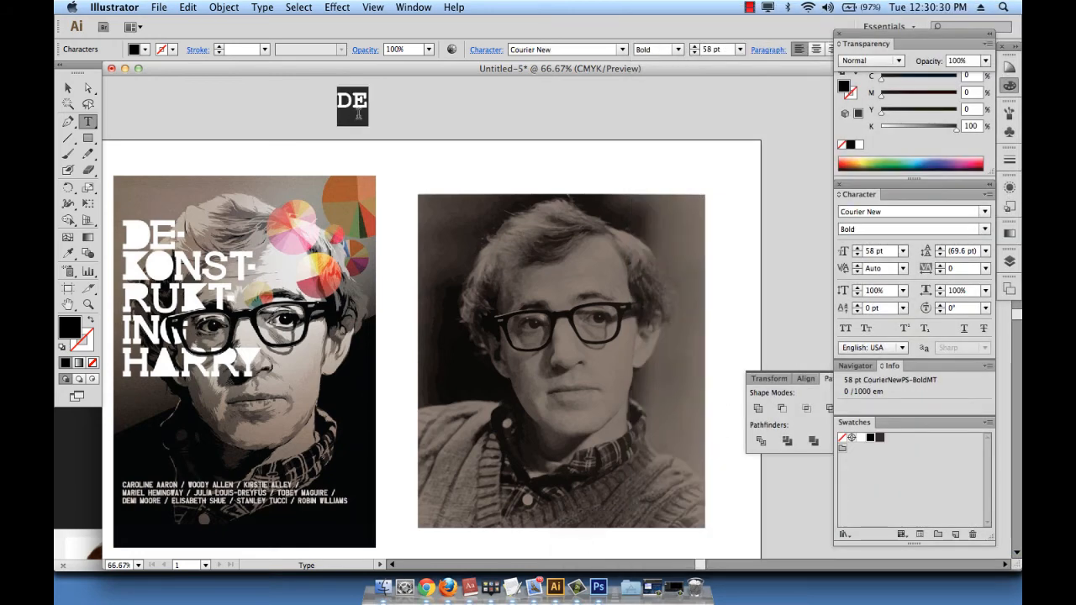
left_click(984, 216)
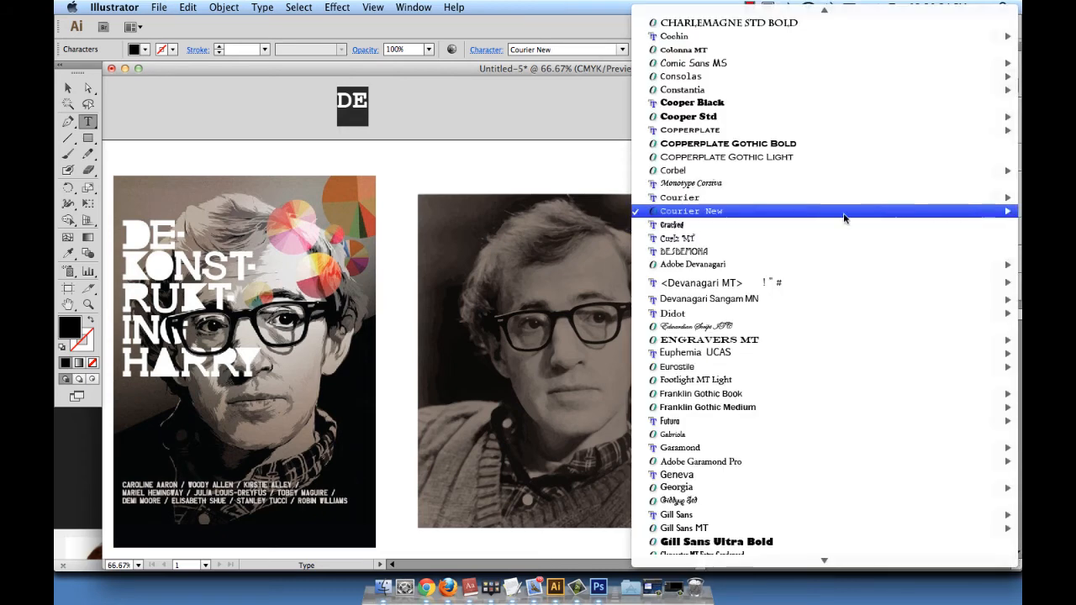
mouse_move(710, 216)
mouse_move(689, 197)
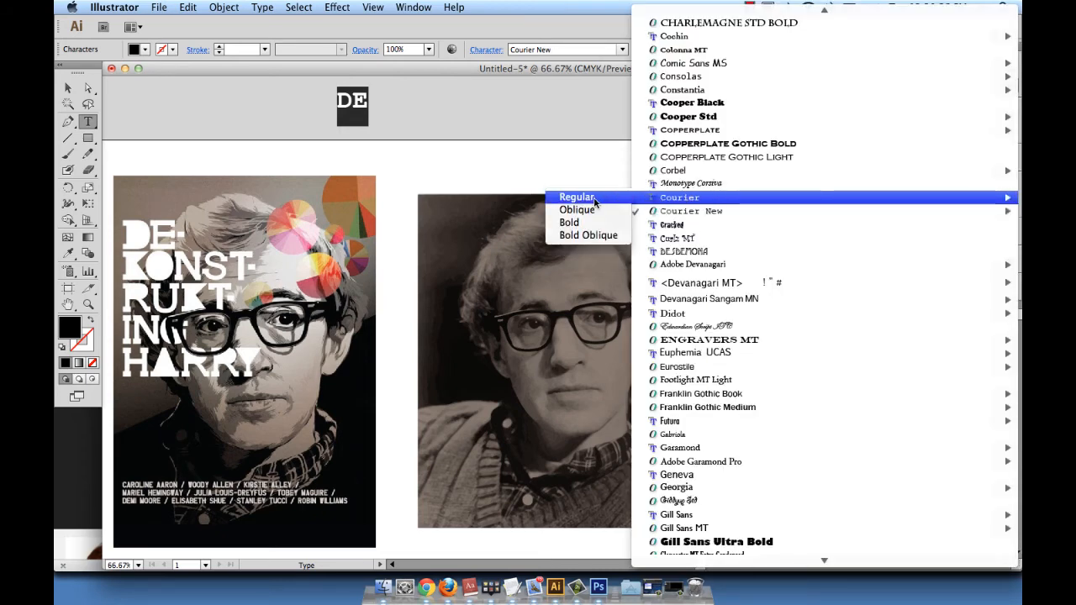
left_click(570, 223)
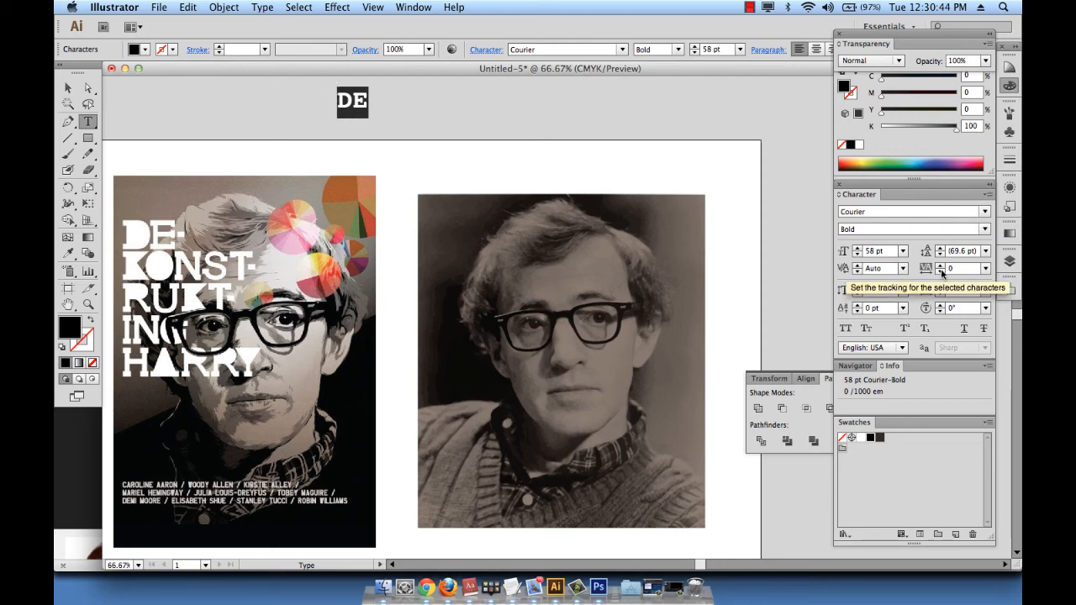
- Set the "DE" text's font to Courier Regular
left_click(985, 211)
mouse_move(724, 217)
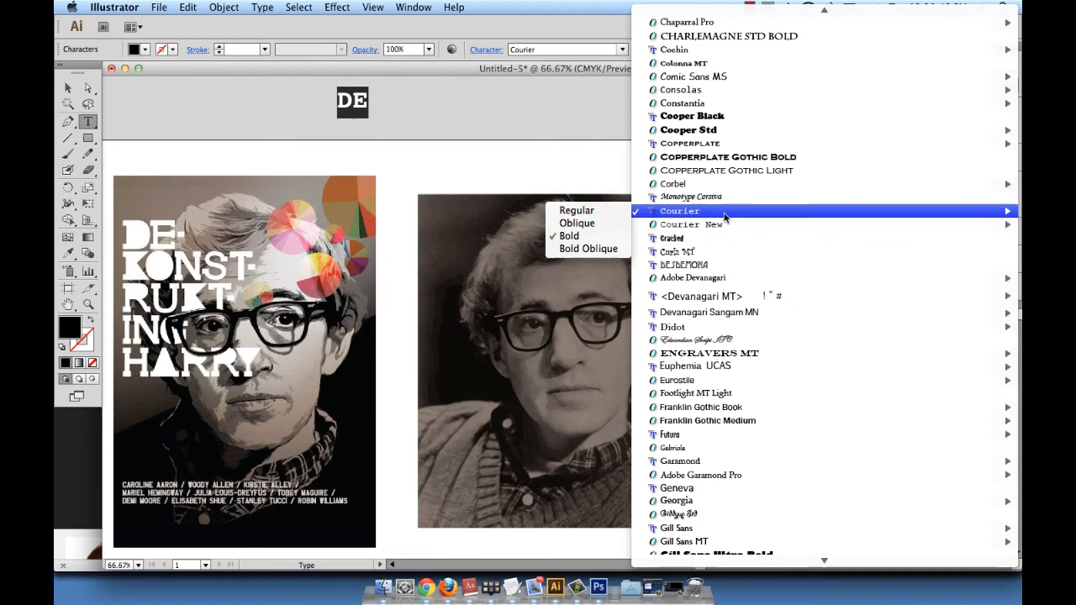
left_click(585, 212)
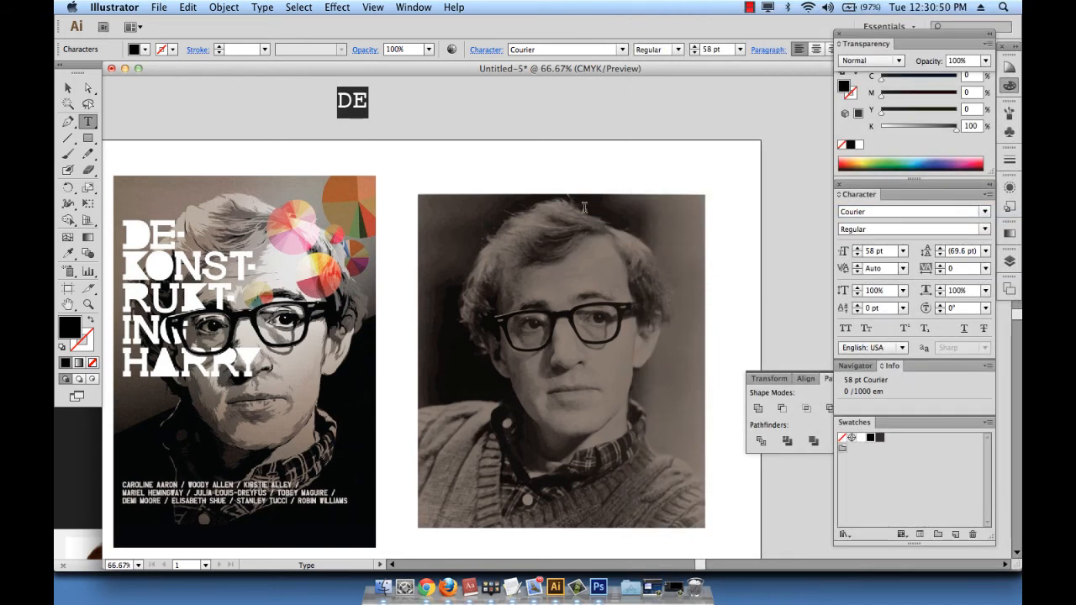
- Move the "DE" text onto the poster's "DE-" lettering, matching its upper-left corner to the poster's D
left_click(68, 87)
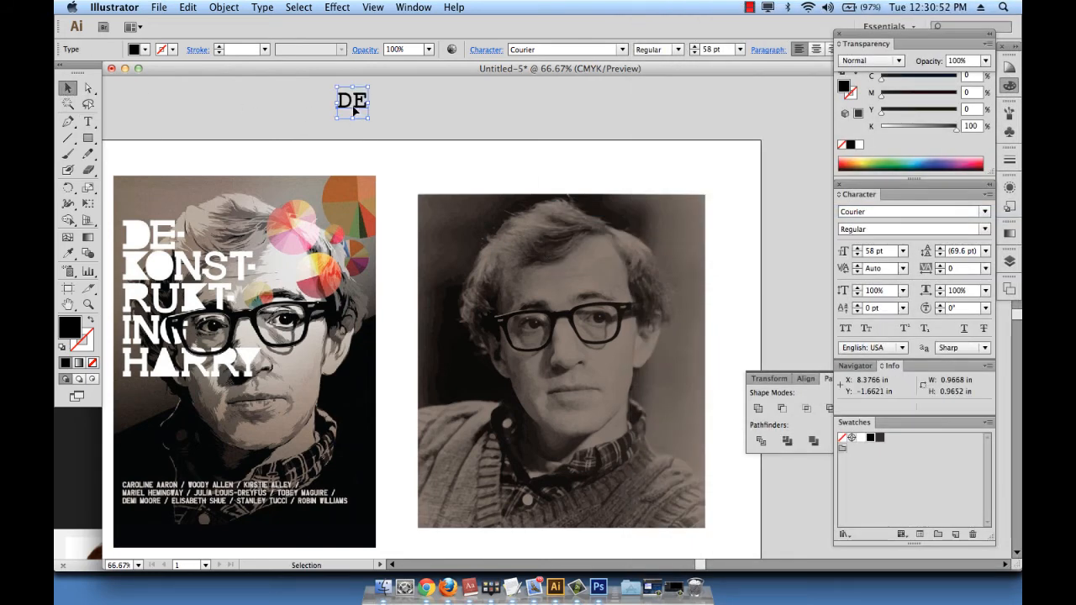
left_click_drag(351, 104, 256, 279)
key("super+space")
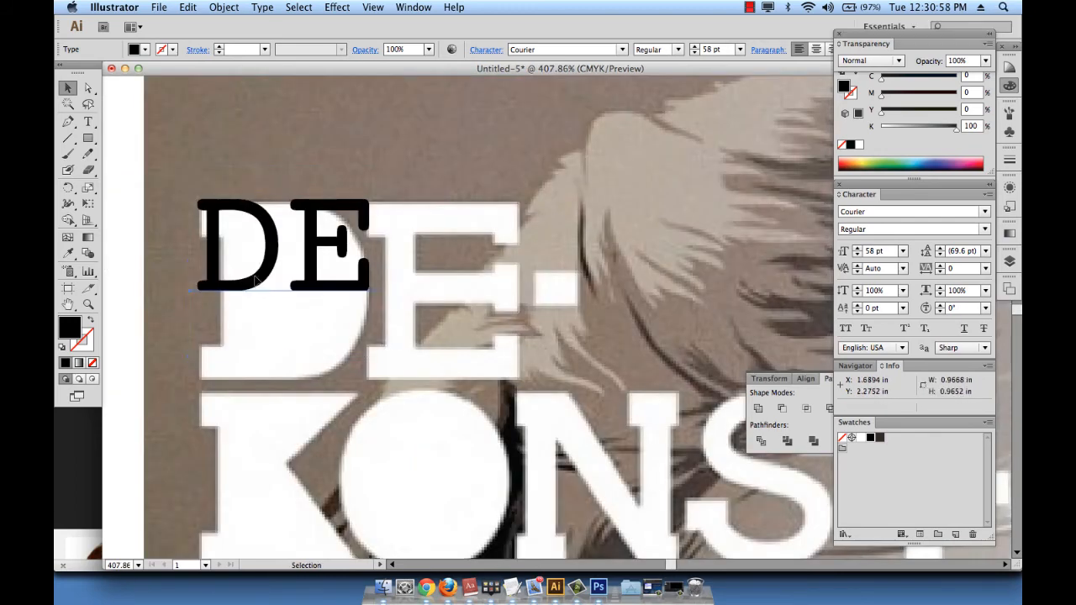
left_click(256, 280)
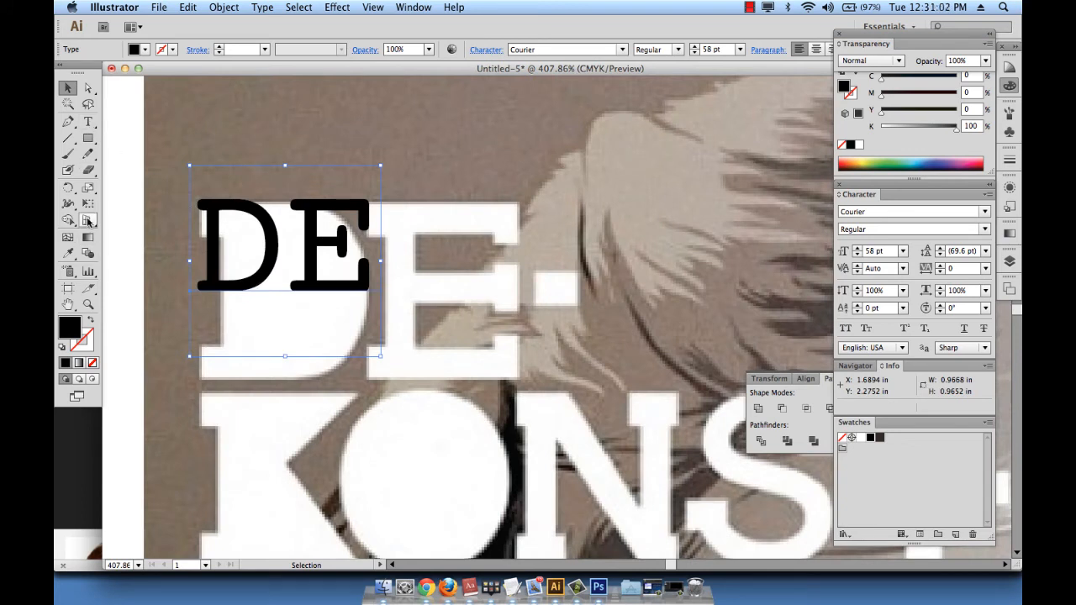
- Scale the "DE" text uniformly to 110% about the upper-left corner of its D
left_click(90, 190)
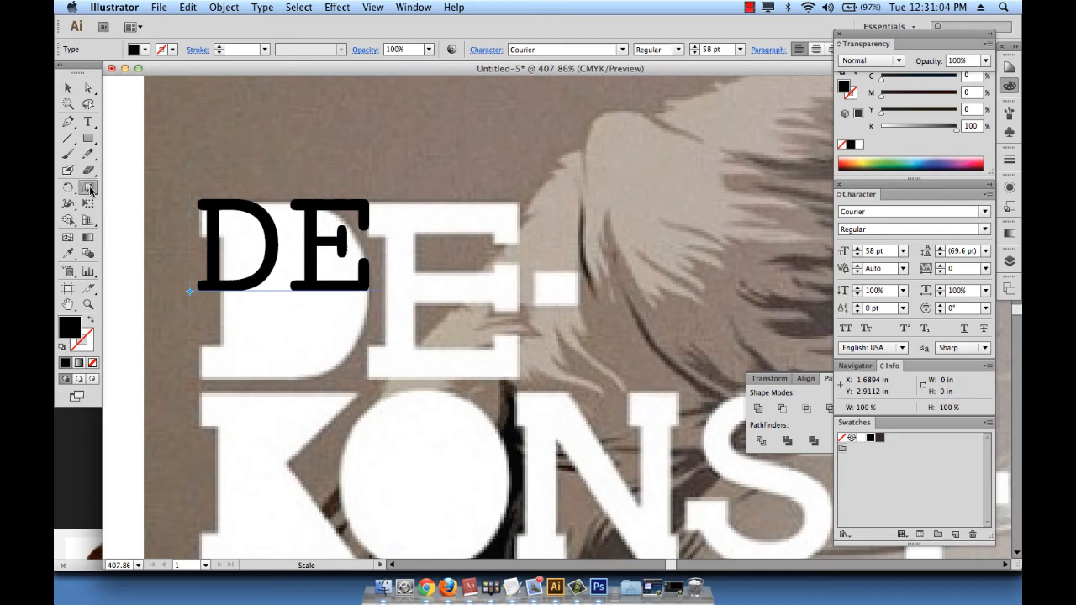
left_click(199, 201, "alt")
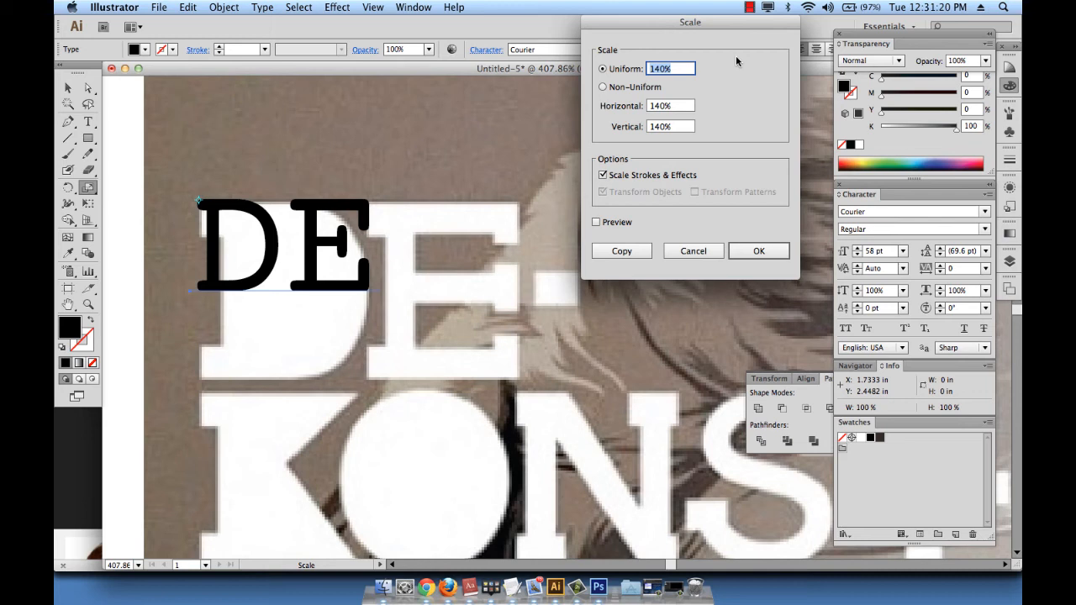
type("11")
left_click(755, 253)
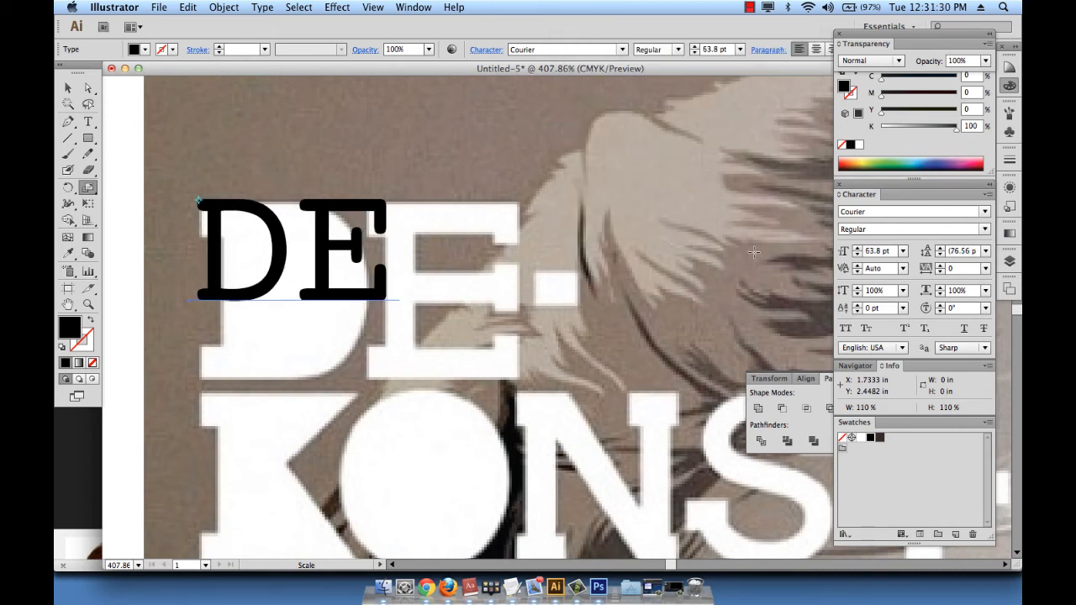
key("v")
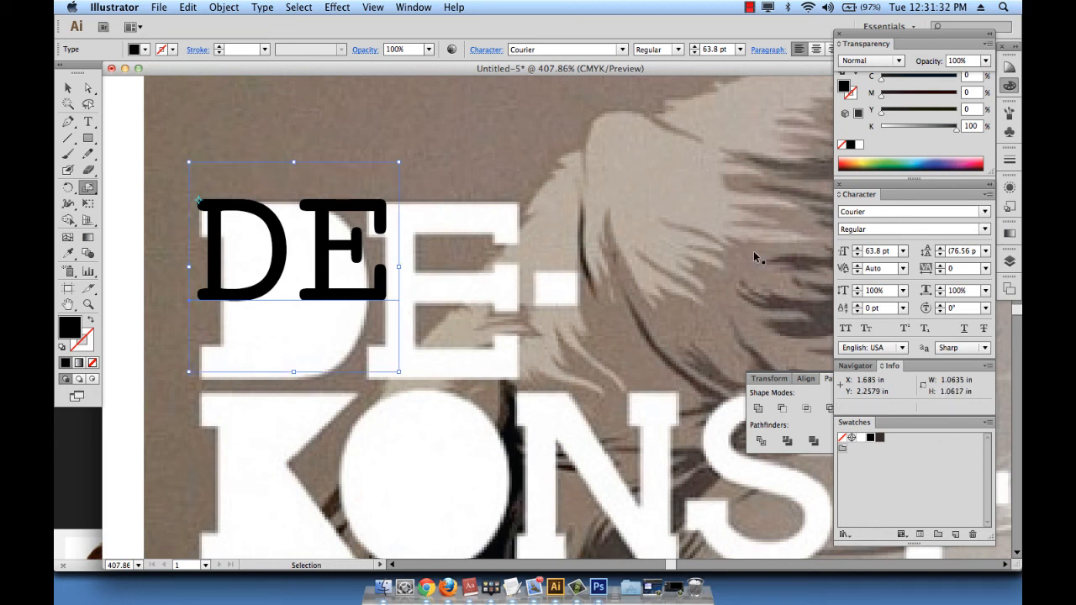
- Repeat the 110% scaling six more times, enlarging the "DE" text to 113.03 pt to match the poster's letter height
key("super+d")
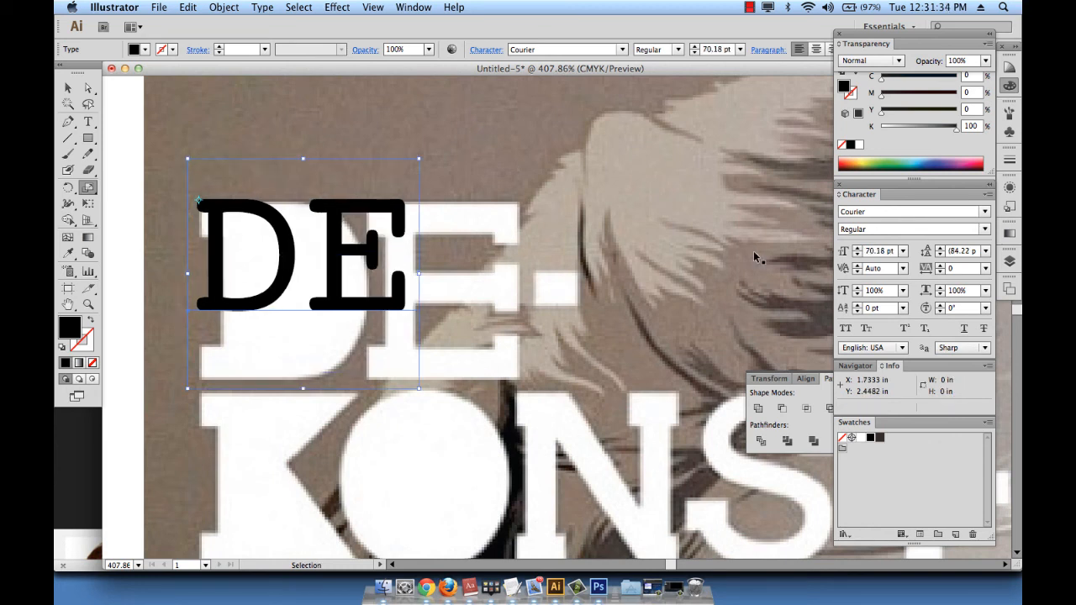
key("super+d")
key("super+d")
key("super+d")
key("super+d")
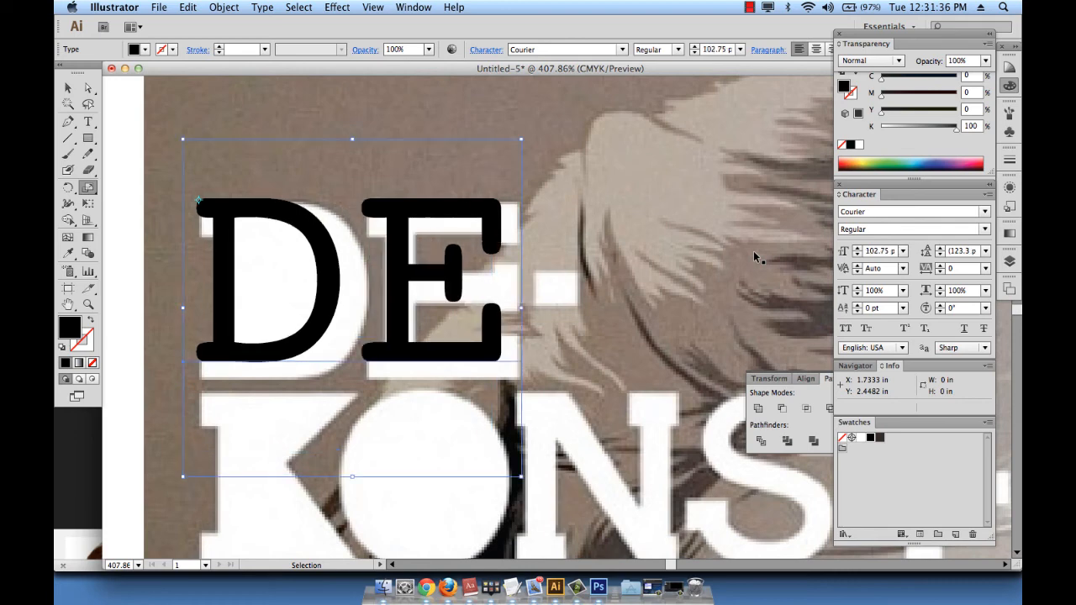
key("super+d")
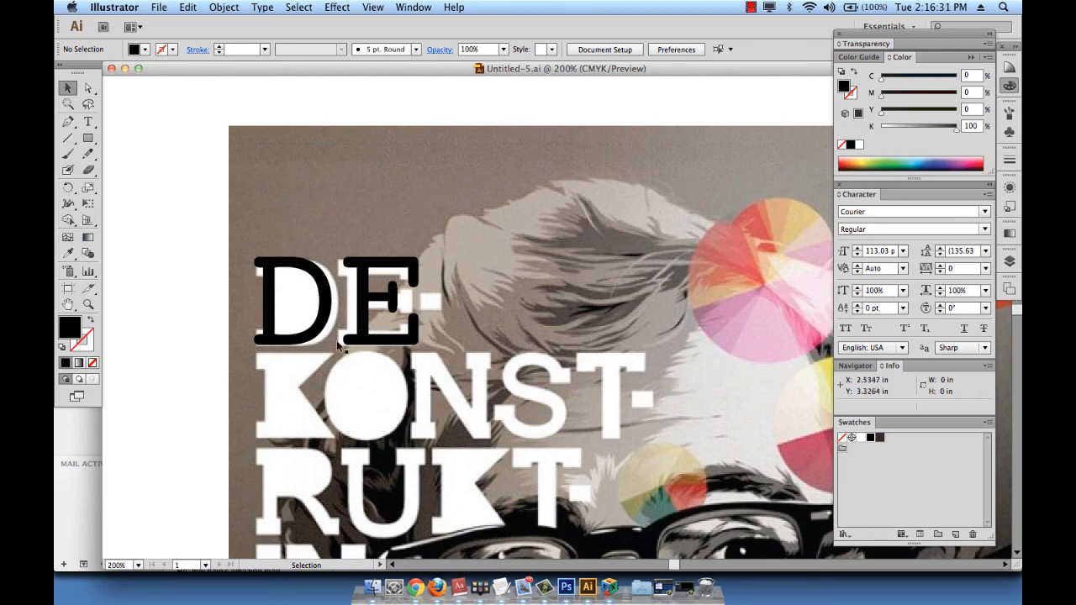
- Set the "DE" text's font to Courier Std Bold
left_click(301, 340)
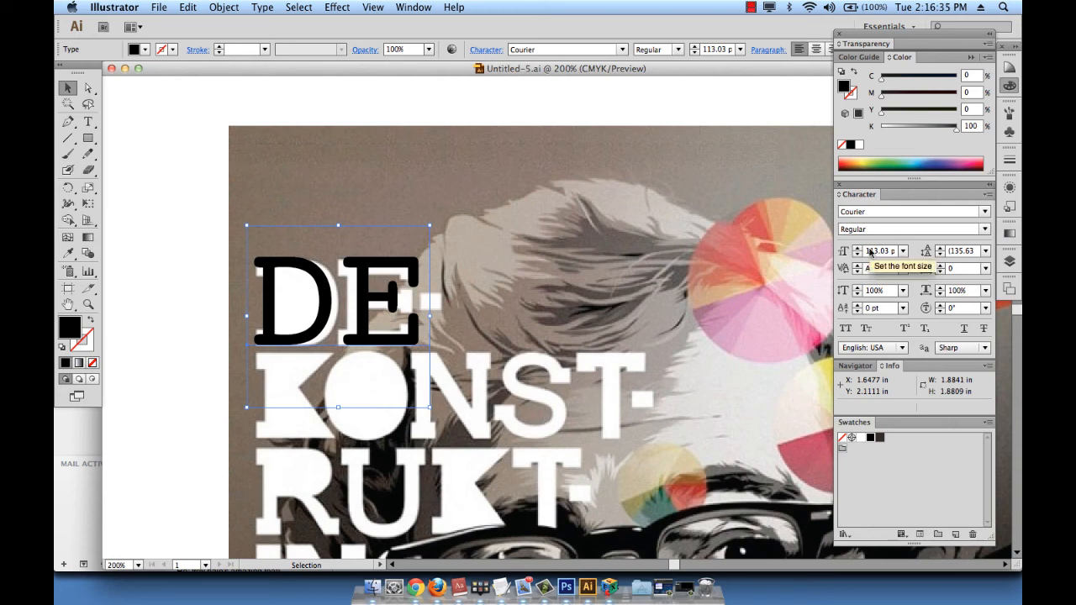
left_click(987, 213)
mouse_move(955, 243)
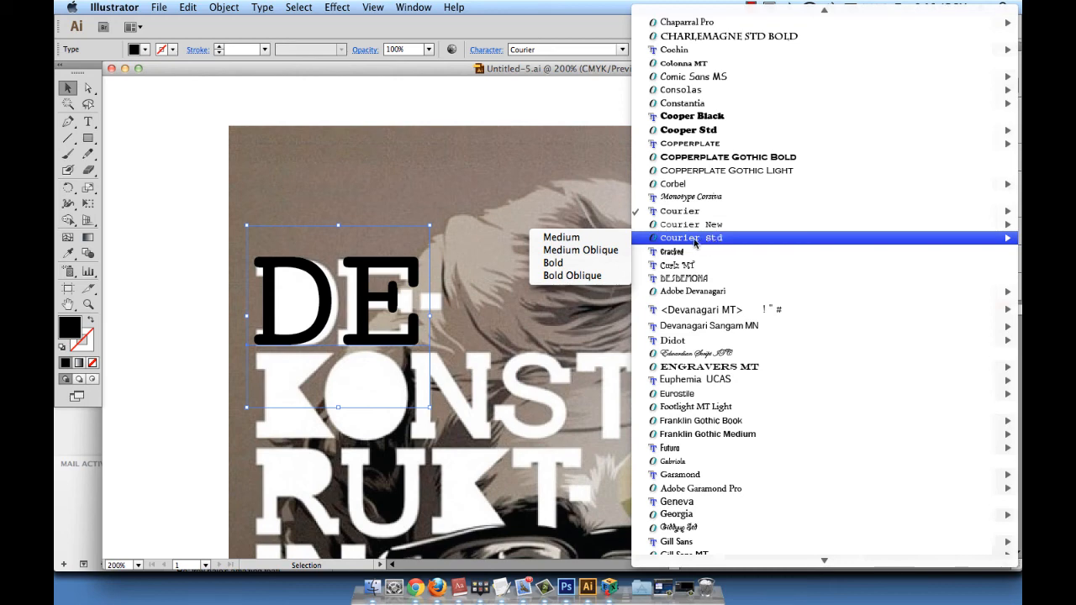
left_click(582, 240)
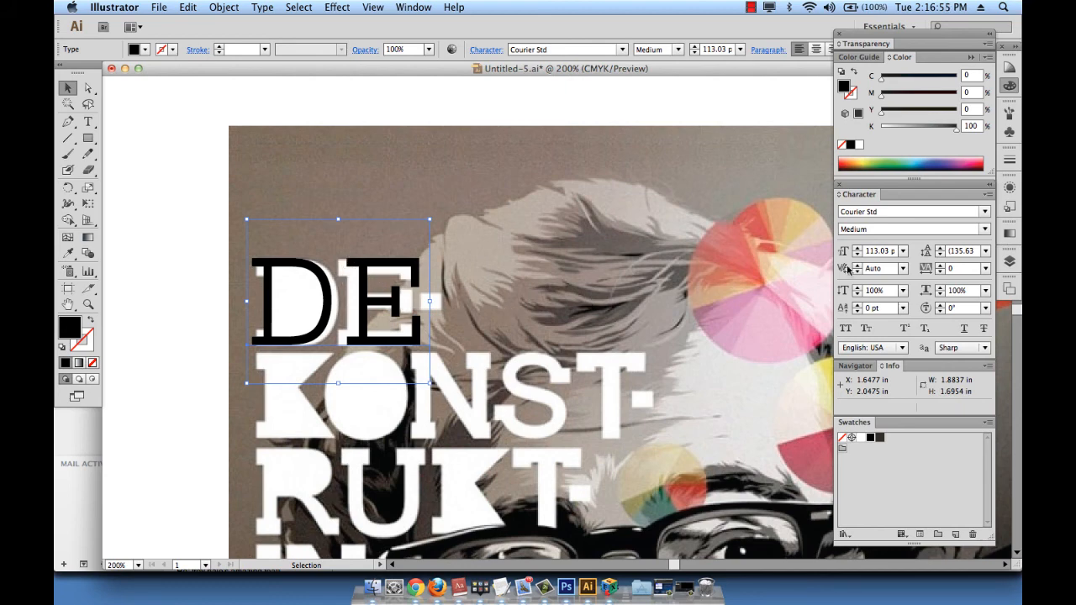
left_click(985, 229)
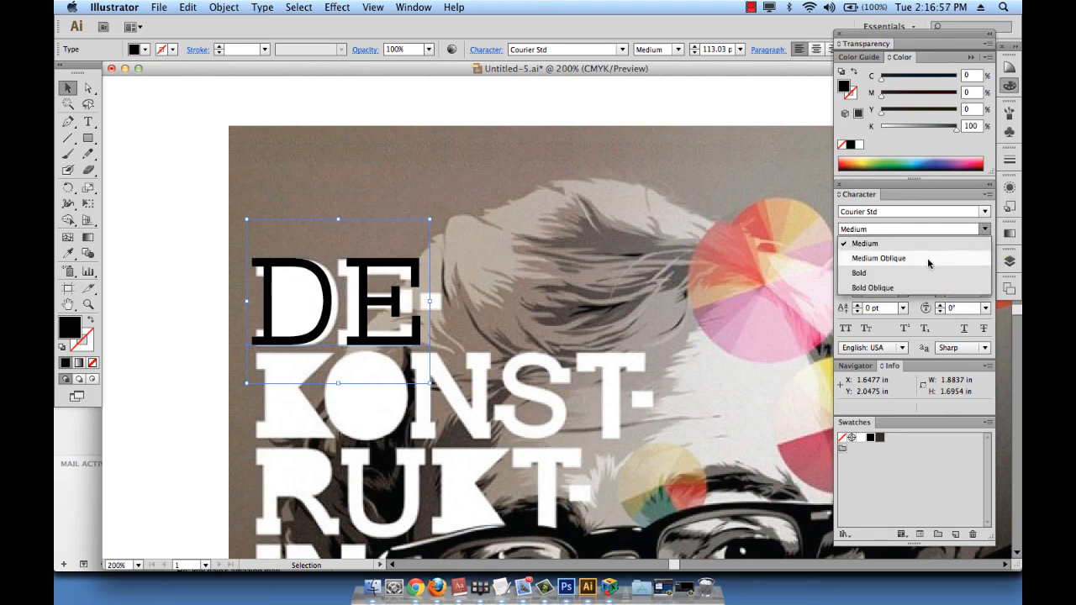
left_click(903, 272)
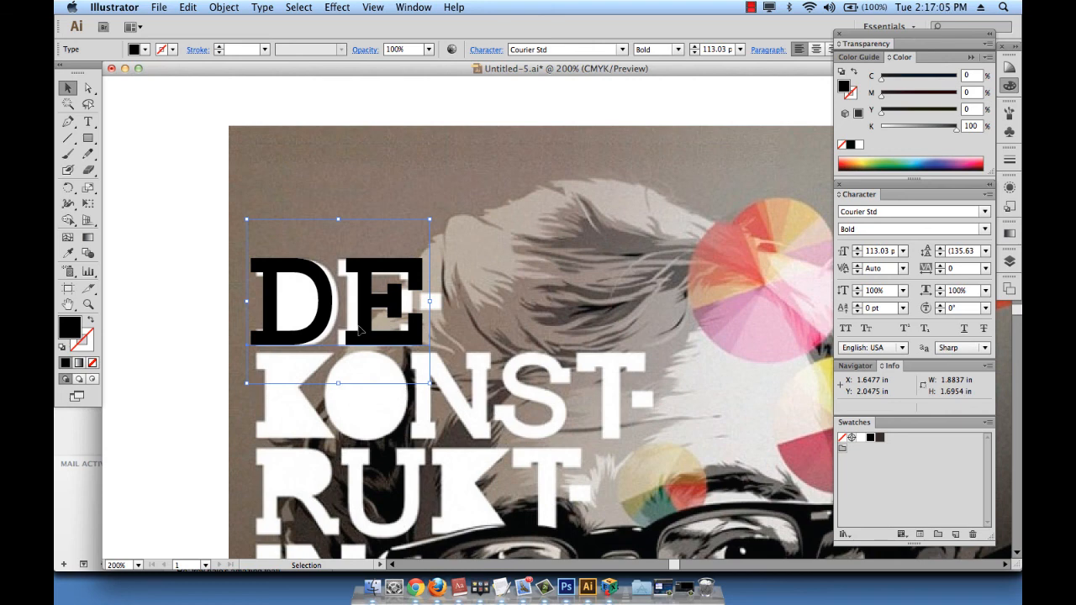
- Nudge the "DE" text slightly right so its D lines up with the left edge of the poster's D
key("Right")
key("Right")
key("Right")
key("Right")
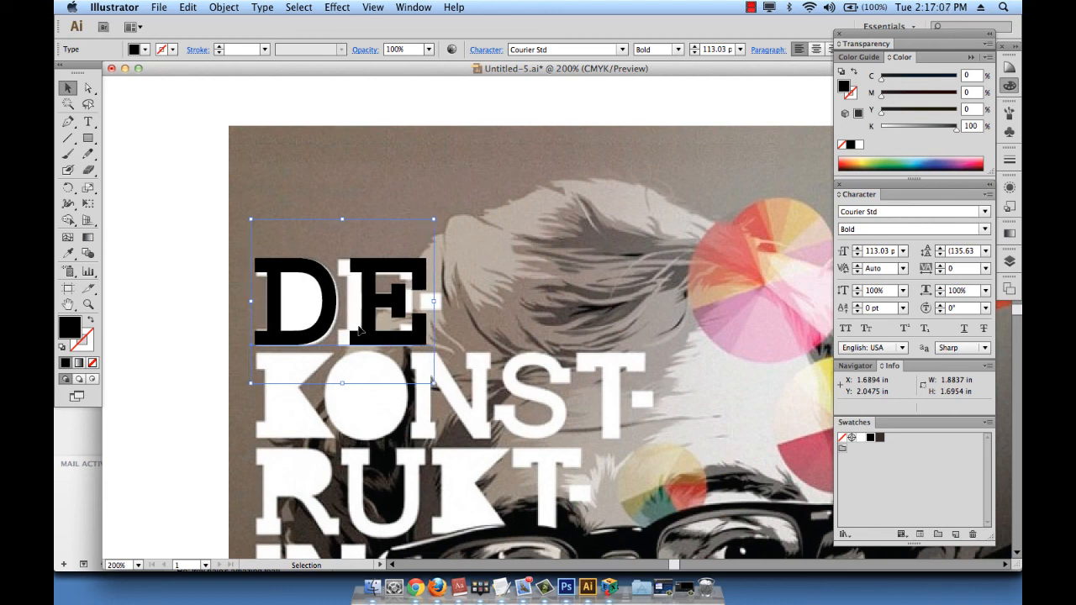
key("Left")
- Convert the "DE" text to outlines and deselect it
scroll(164, 325, "right", 1)
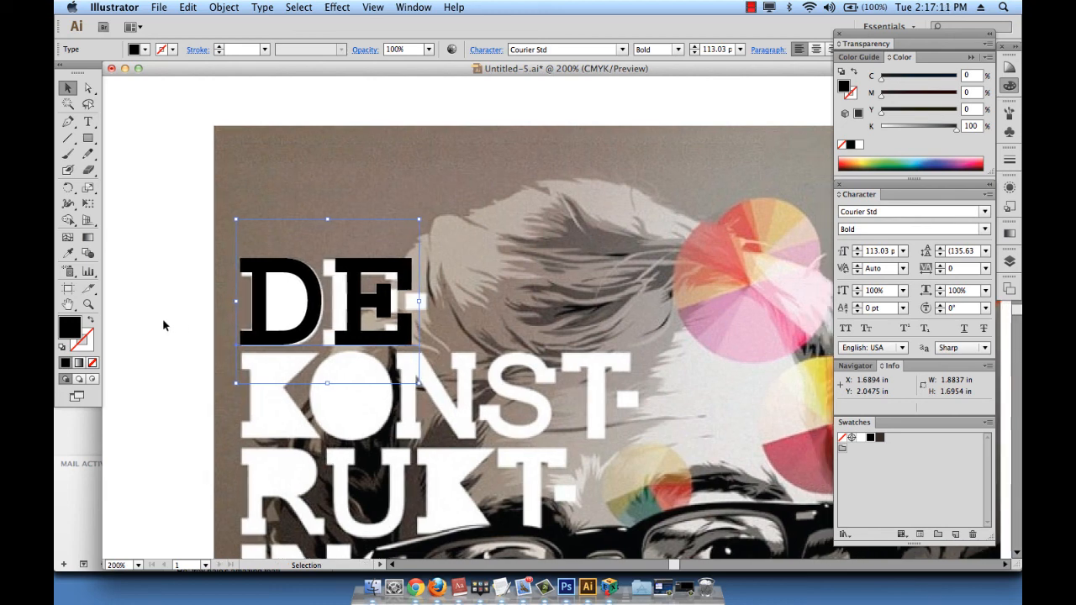
scroll(164, 325, "right", 1)
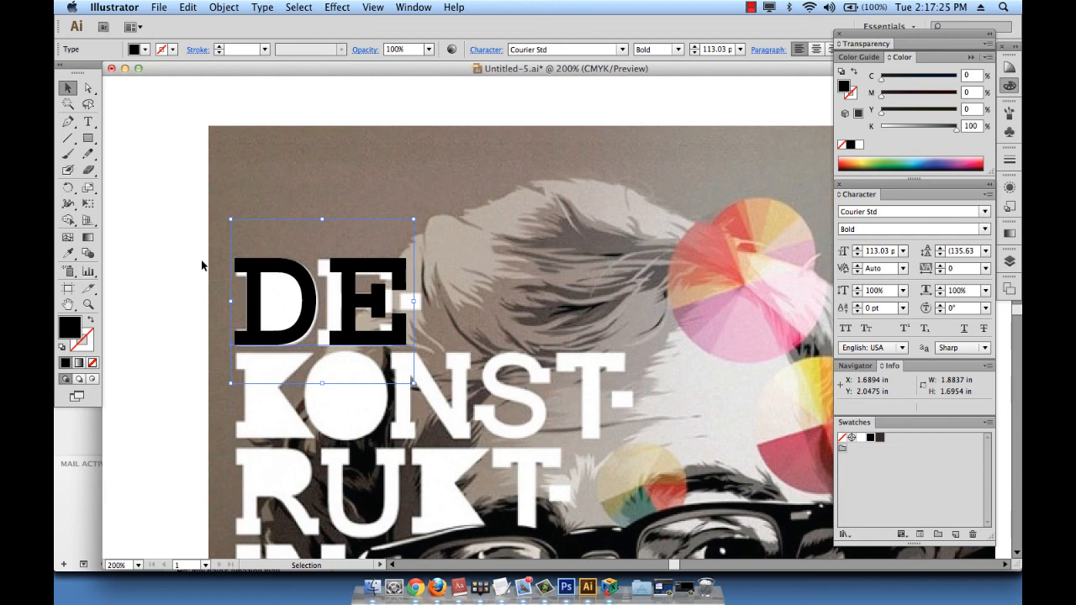
key("super")
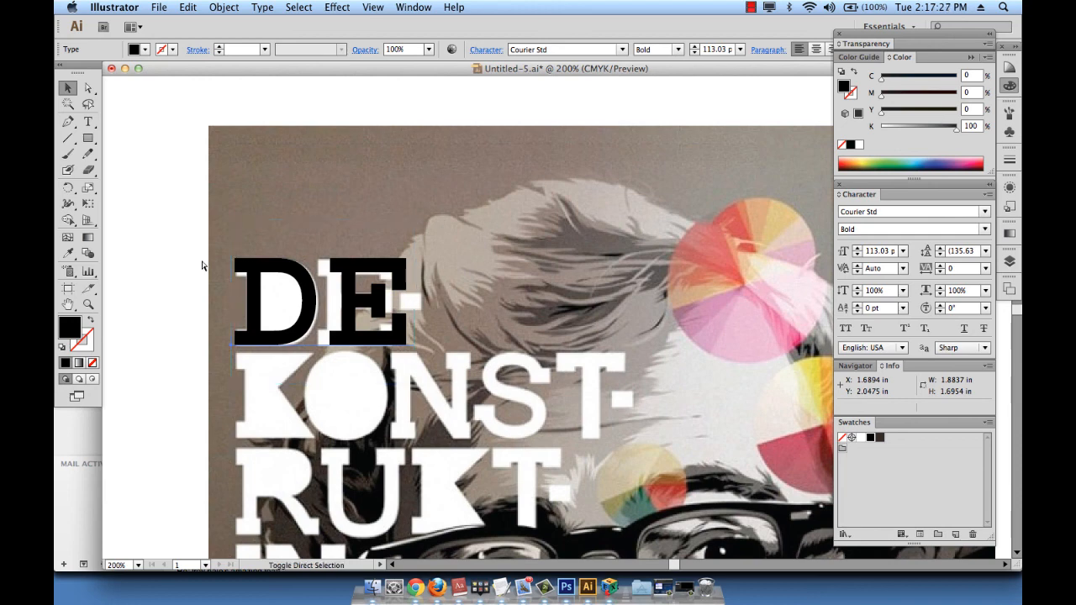
key("shift+super+o")
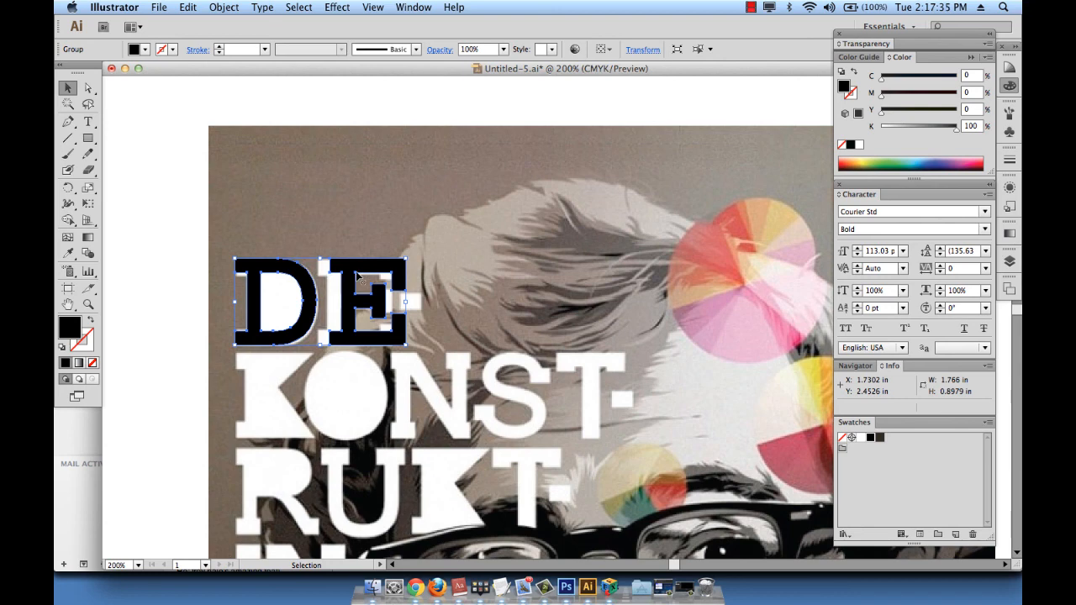
left_click(168, 224)
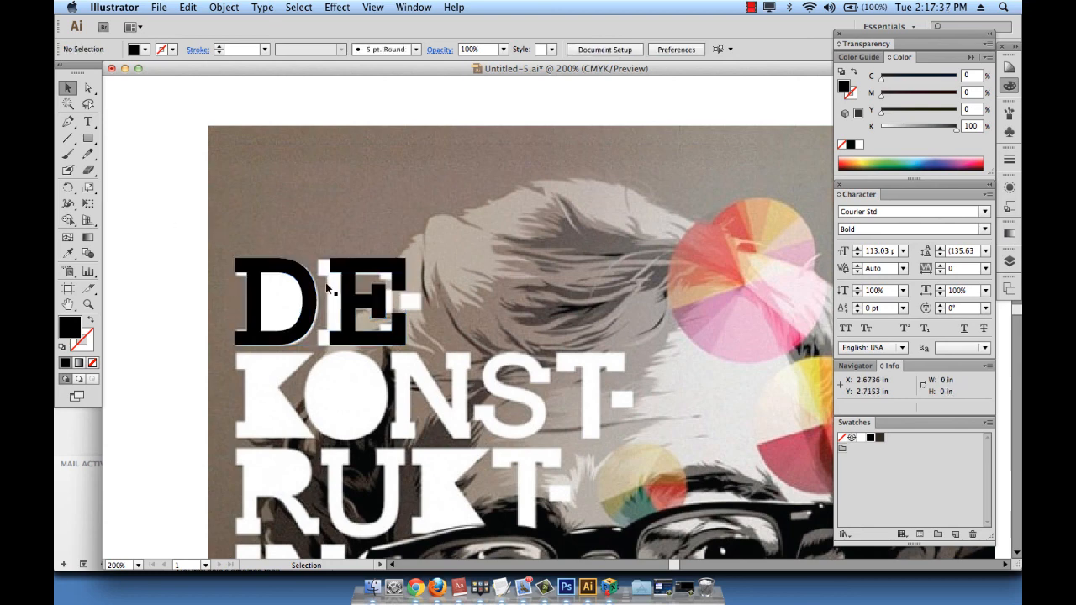
- Directly select only the outlined E and move it about 0.13 in left, against the D and over the poster's E
left_click(87, 88)
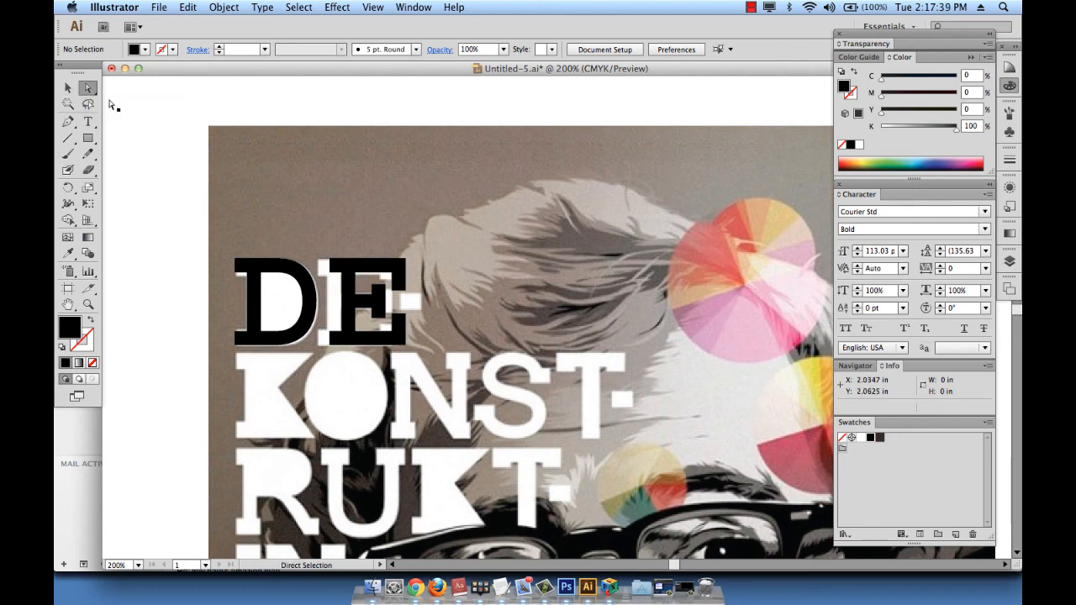
left_click(350, 286)
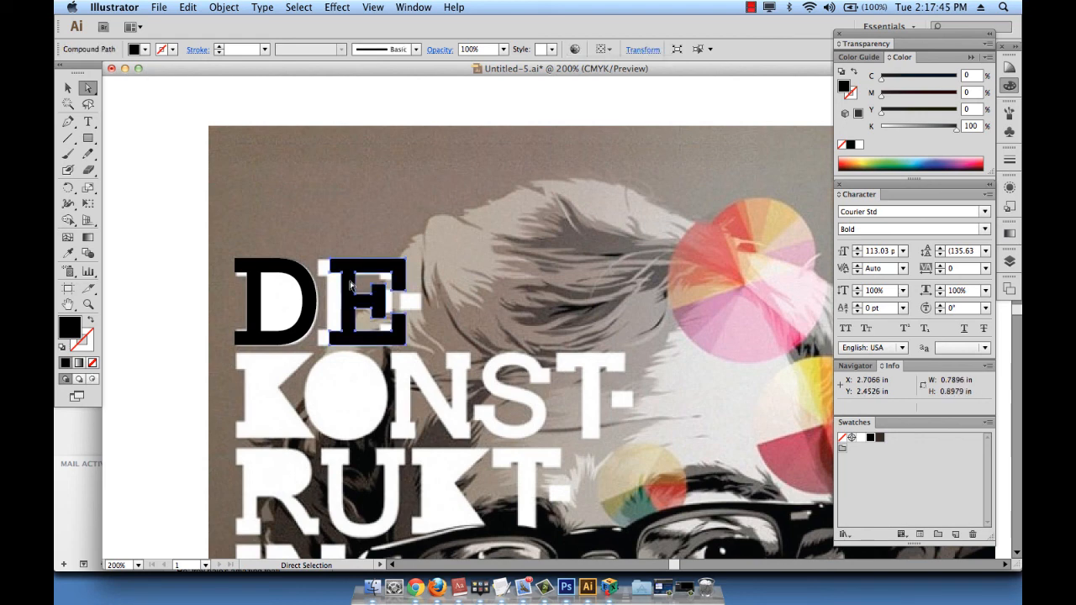
left_click_drag(350, 284, 339, 284)
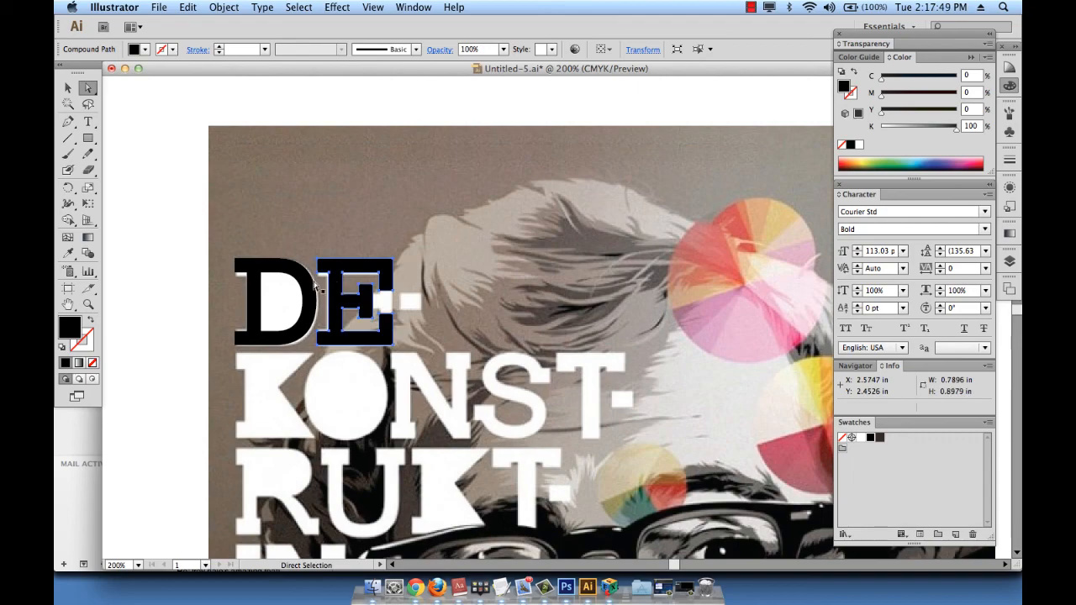